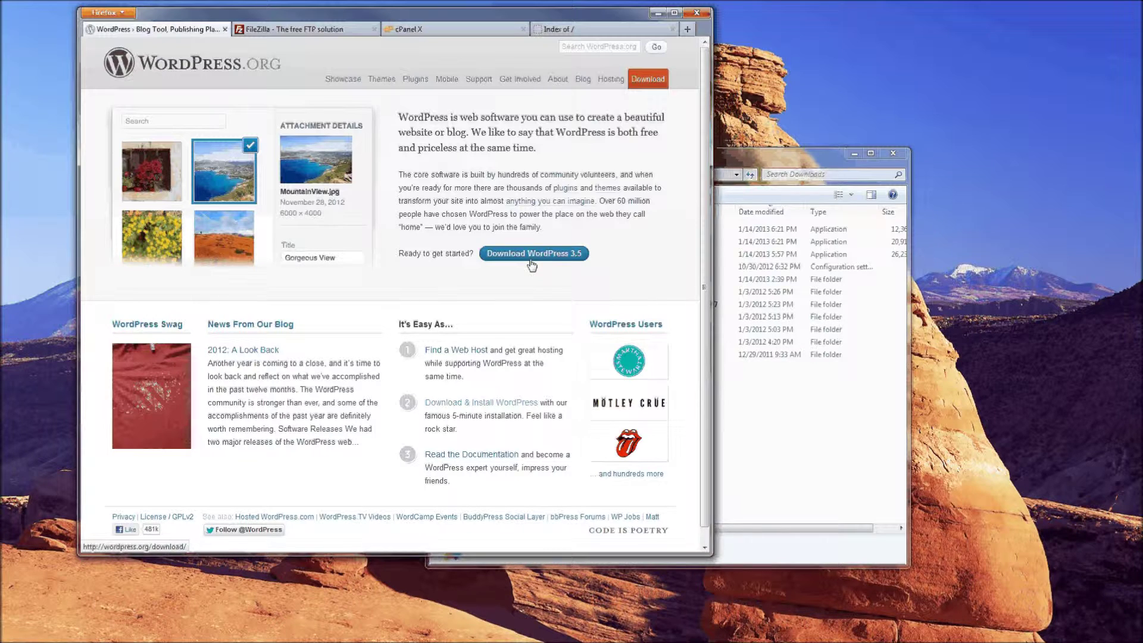
Download the WordPress 3.5 zip (5.18 MB) from WordPress.org and save it to Downloads
click(649, 83)
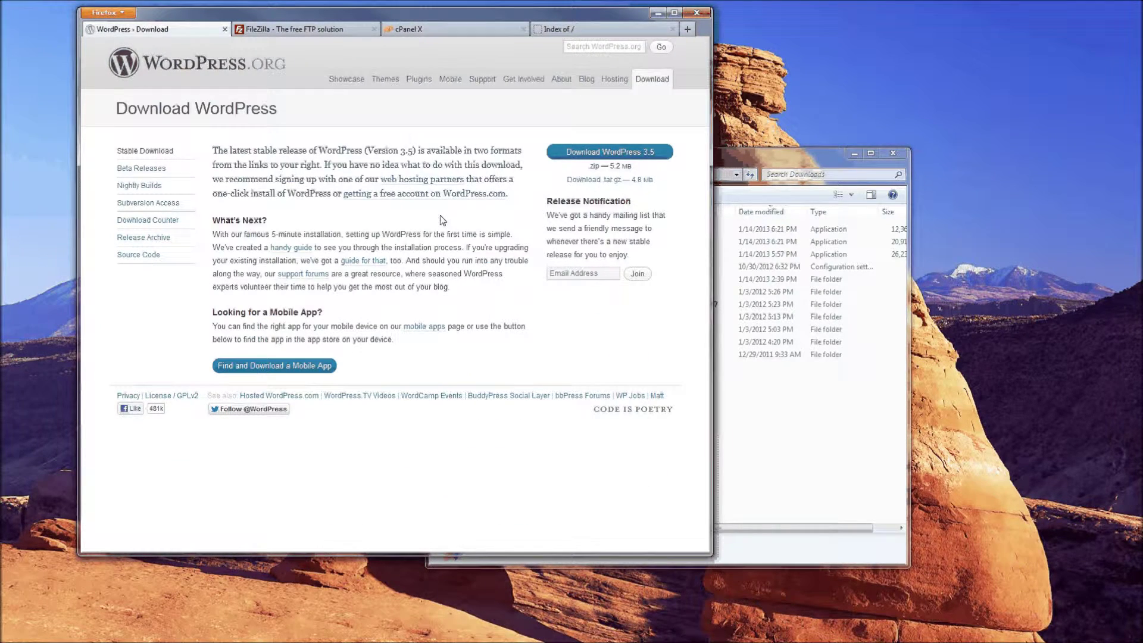
click(584, 154)
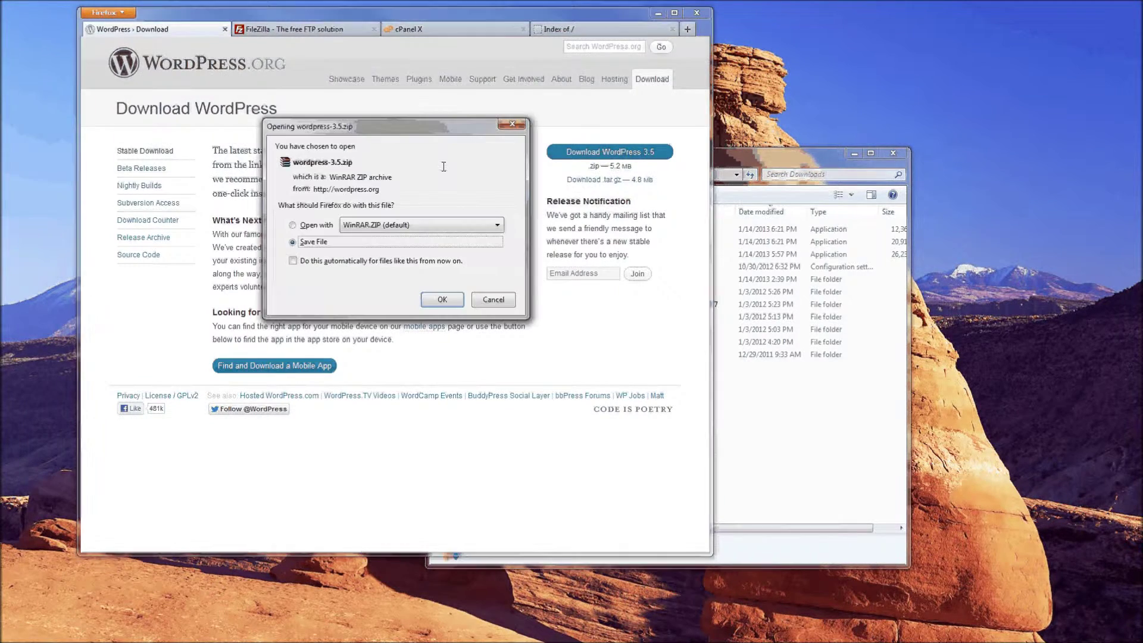
click(431, 301)
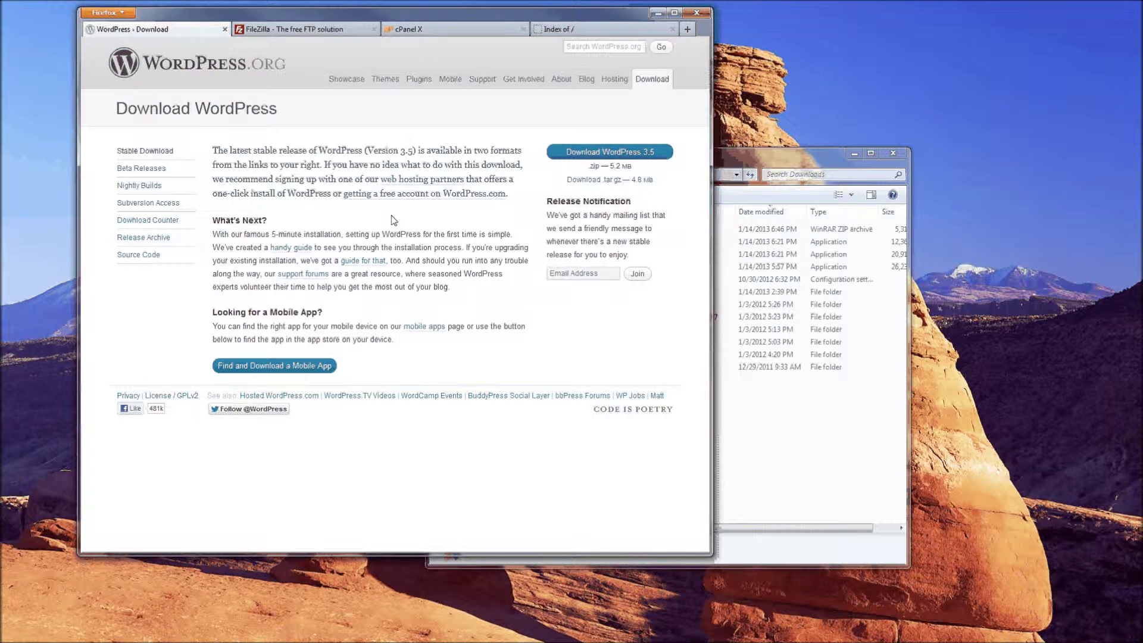
click(757, 156)
Open wordpress-3.5.zip in WinRAR, extract the wordpress folder to the desktop, and close WinRAR
click(568, 229)
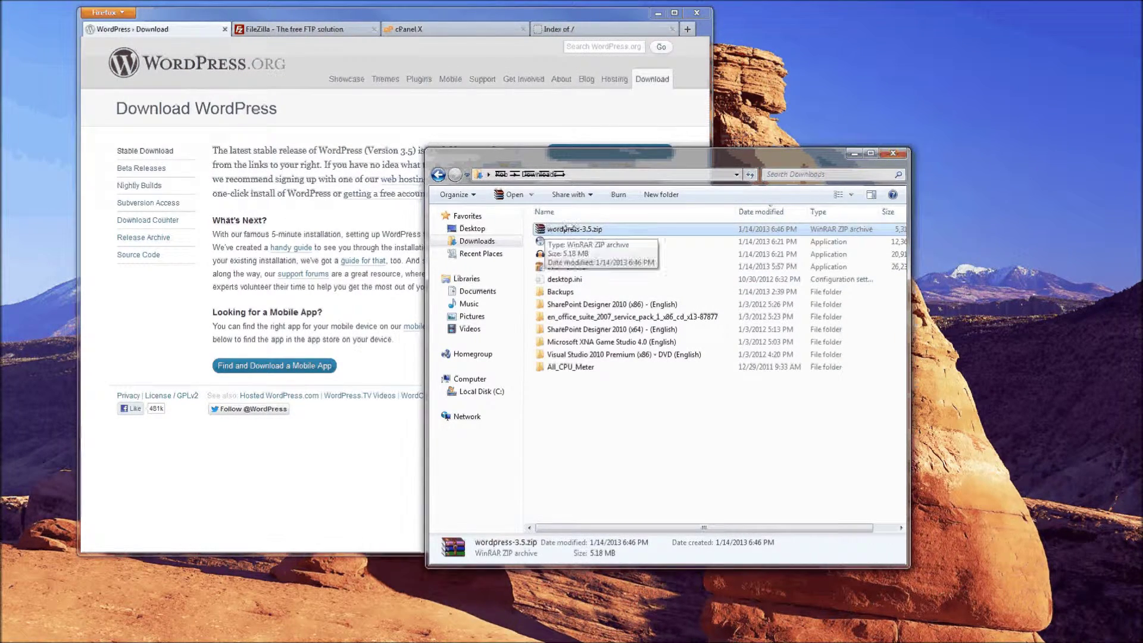
double_click(551, 228)
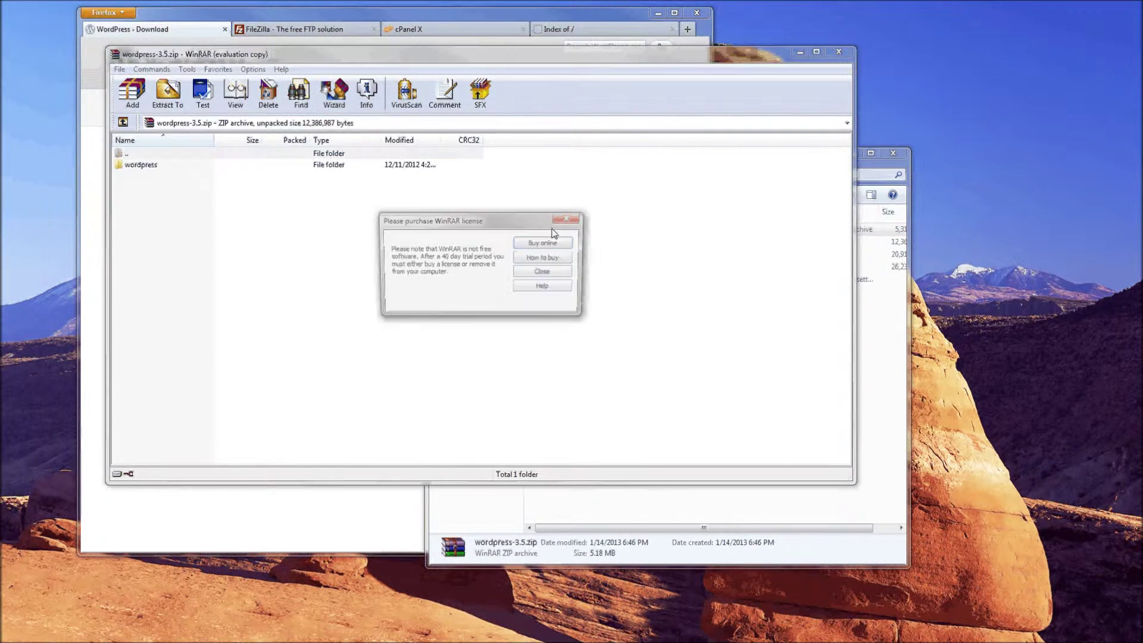
click(544, 272)
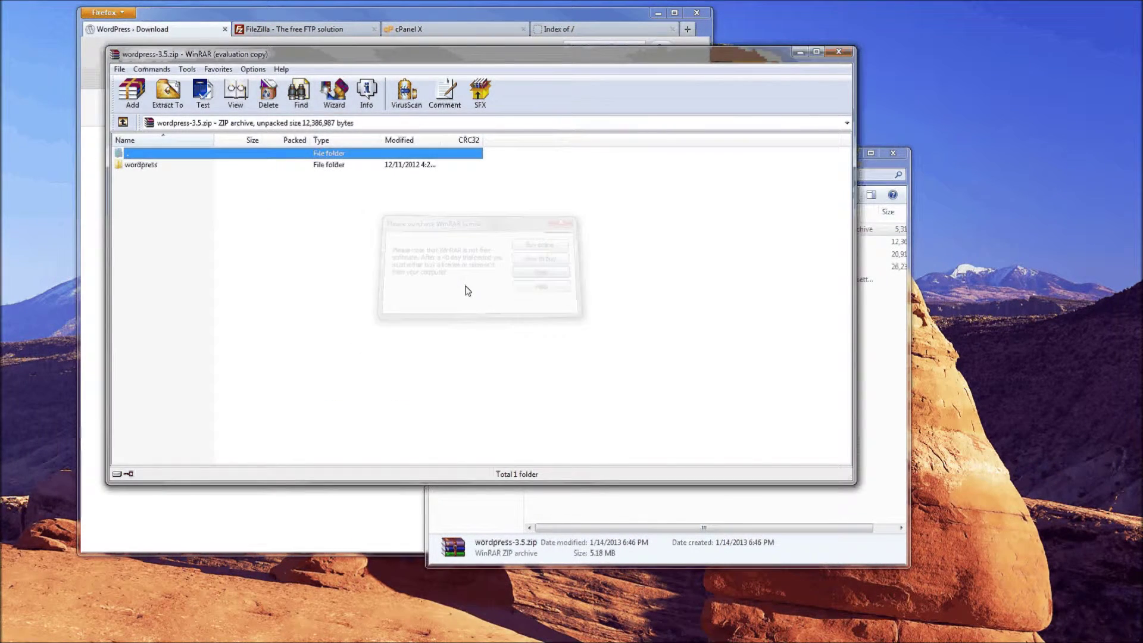
key(Down)
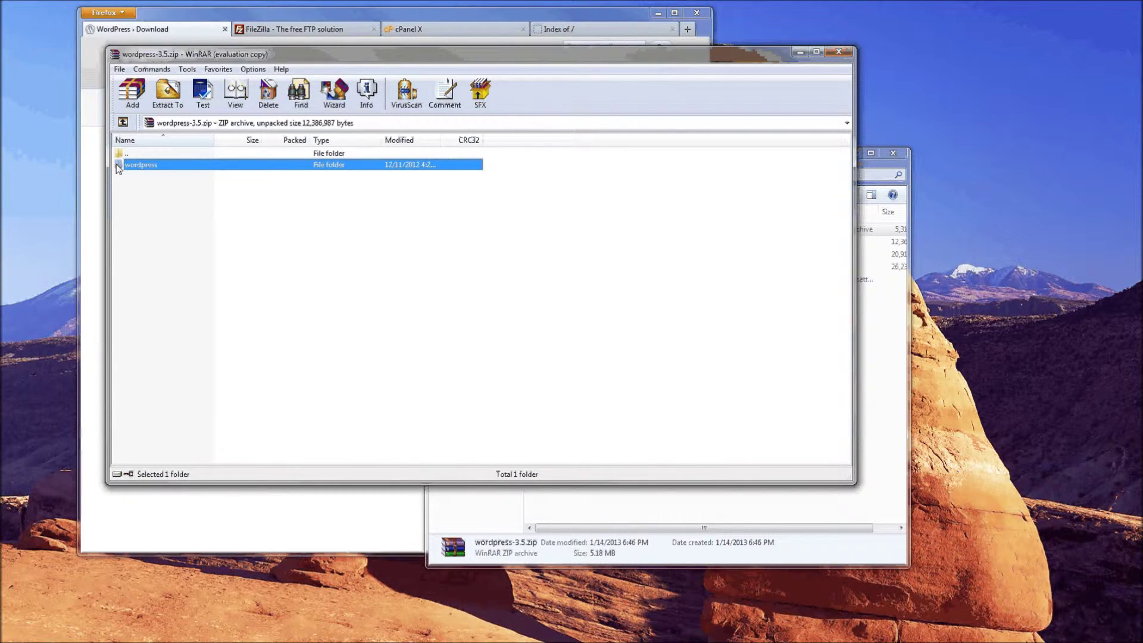
drag(118, 167, 882, 106)
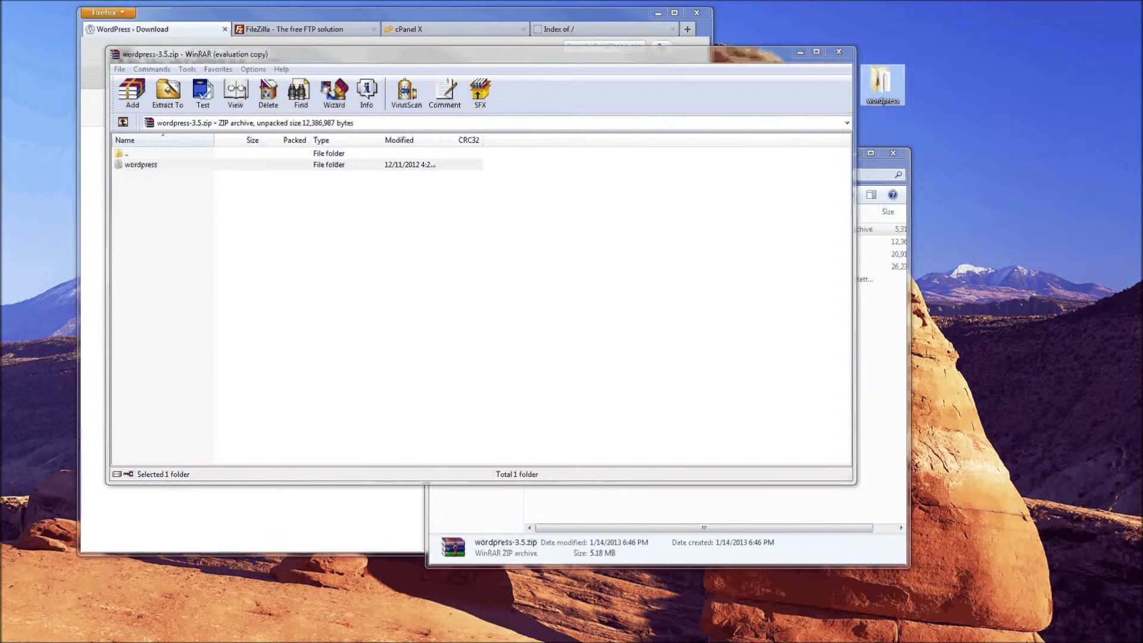
click(529, 85)
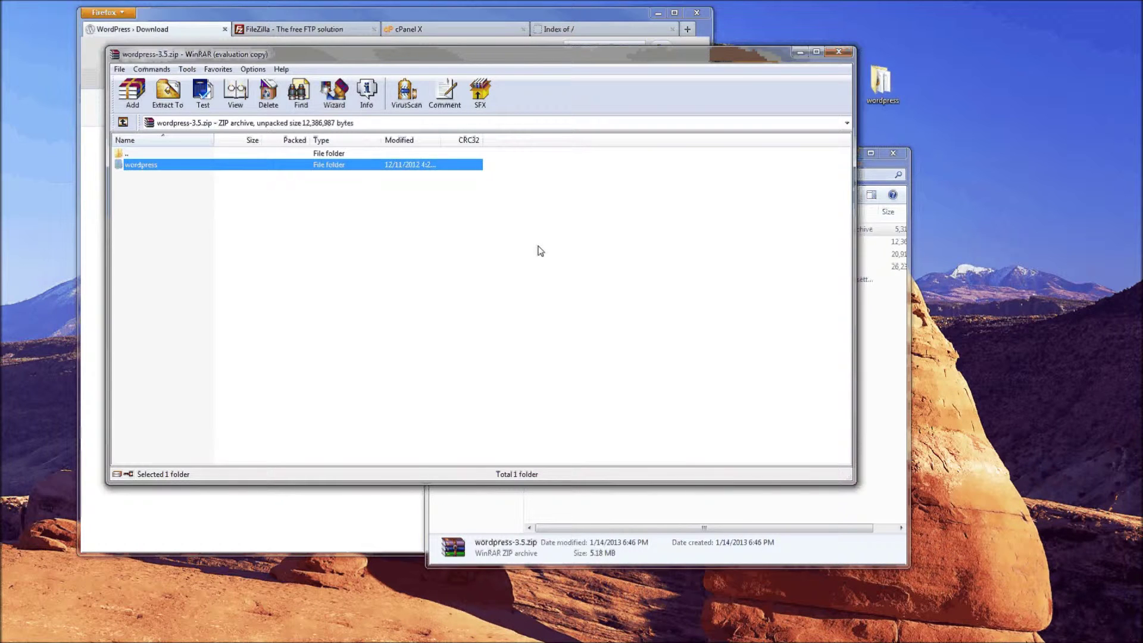
click(839, 53)
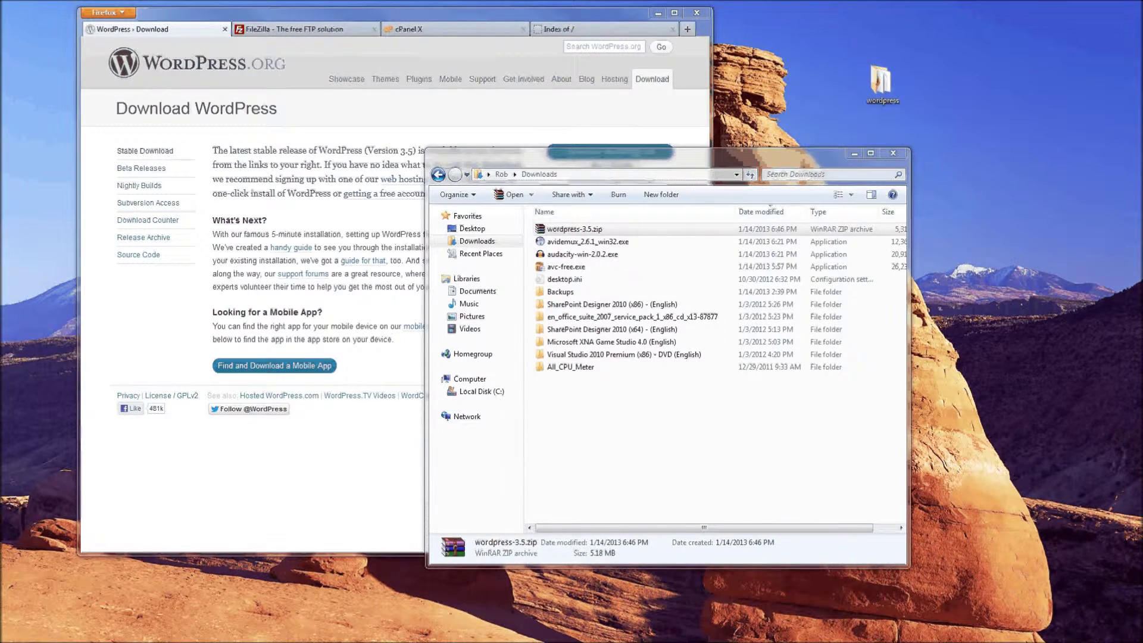
Open the desktop wordpress folder (wp-admin, wp-content, wp-includes and more), then go to the FileZilla homepage
double_click(881, 82)
drag(623, 116, 636, 103)
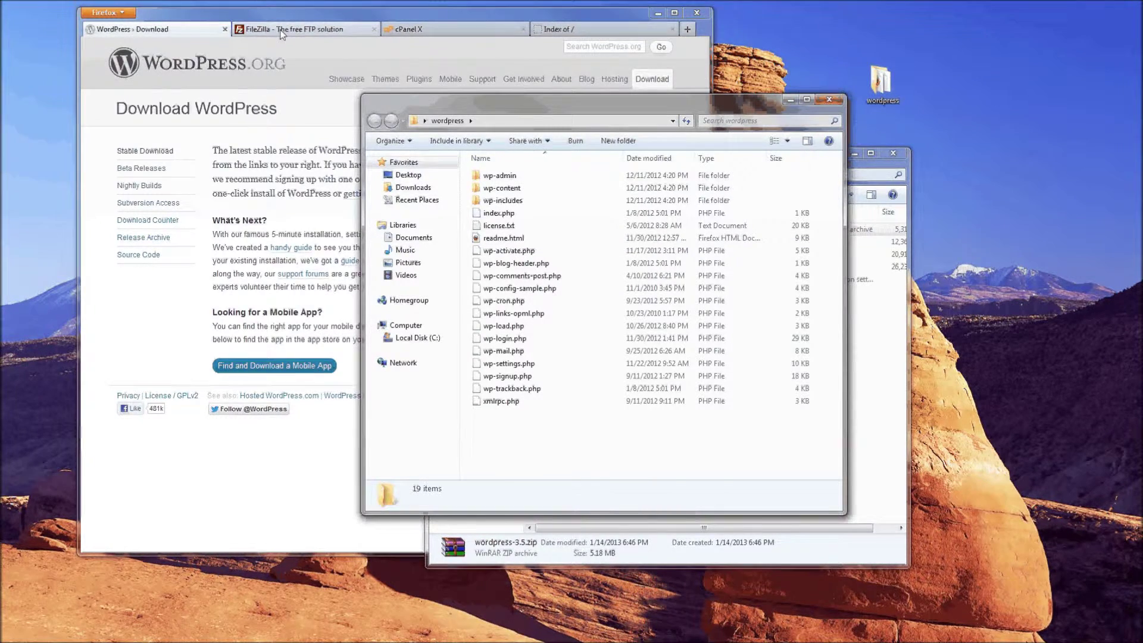
click(282, 33)
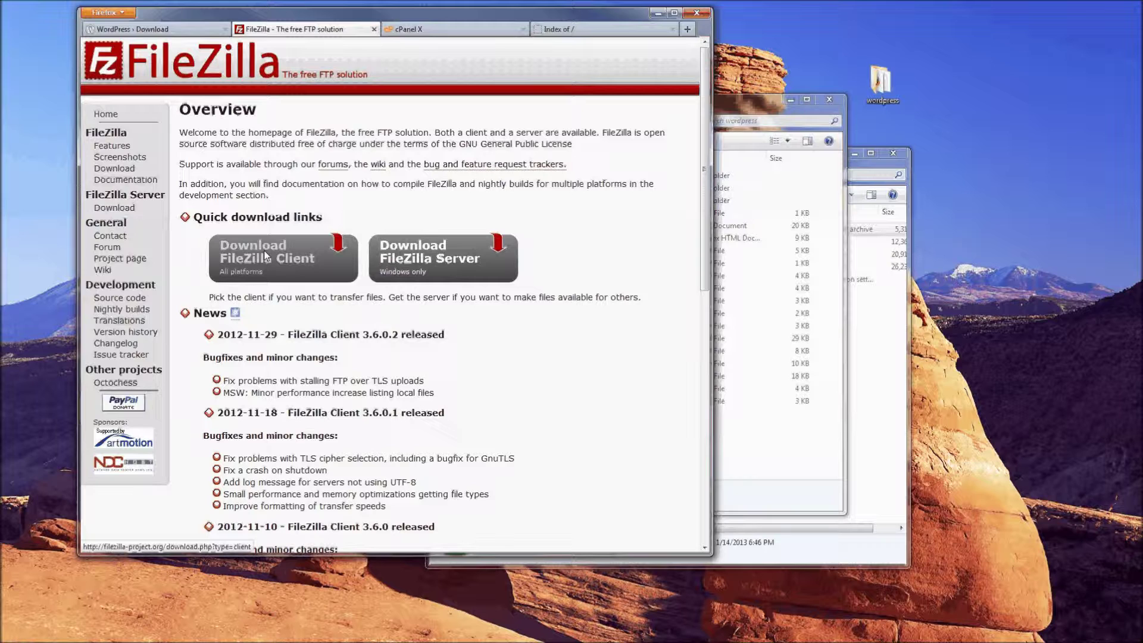
Download the FileZilla 3.6.0.2 client for Windows from the FileZilla download page
click(245, 254)
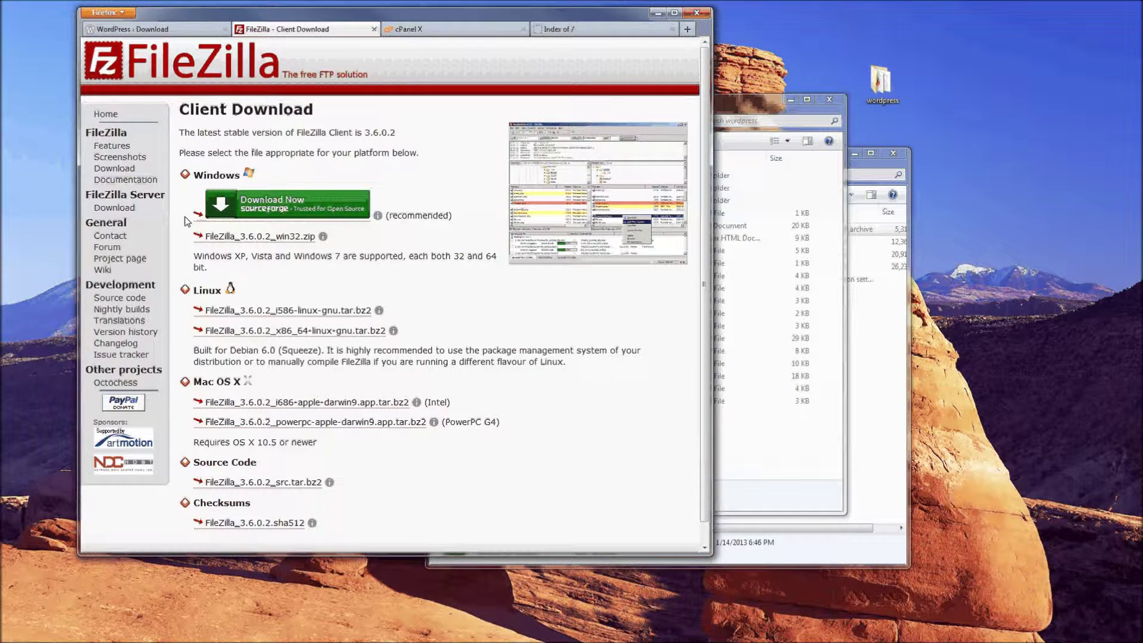
click(251, 206)
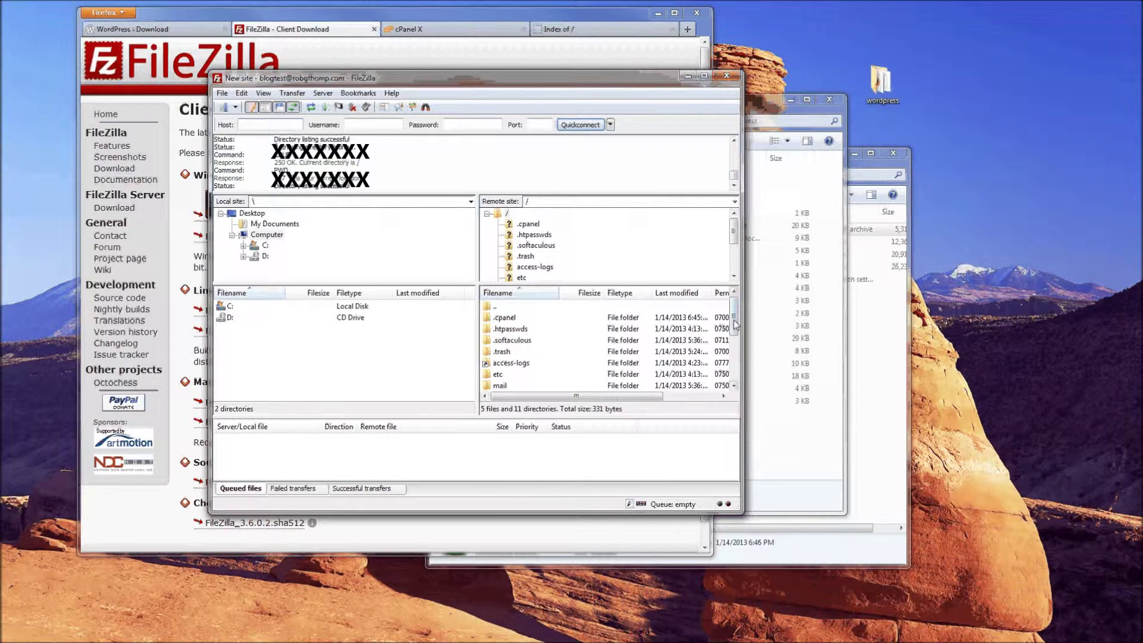
Open the server's public_html folder in FileZilla's remote pane
drag(736, 325, 737, 342)
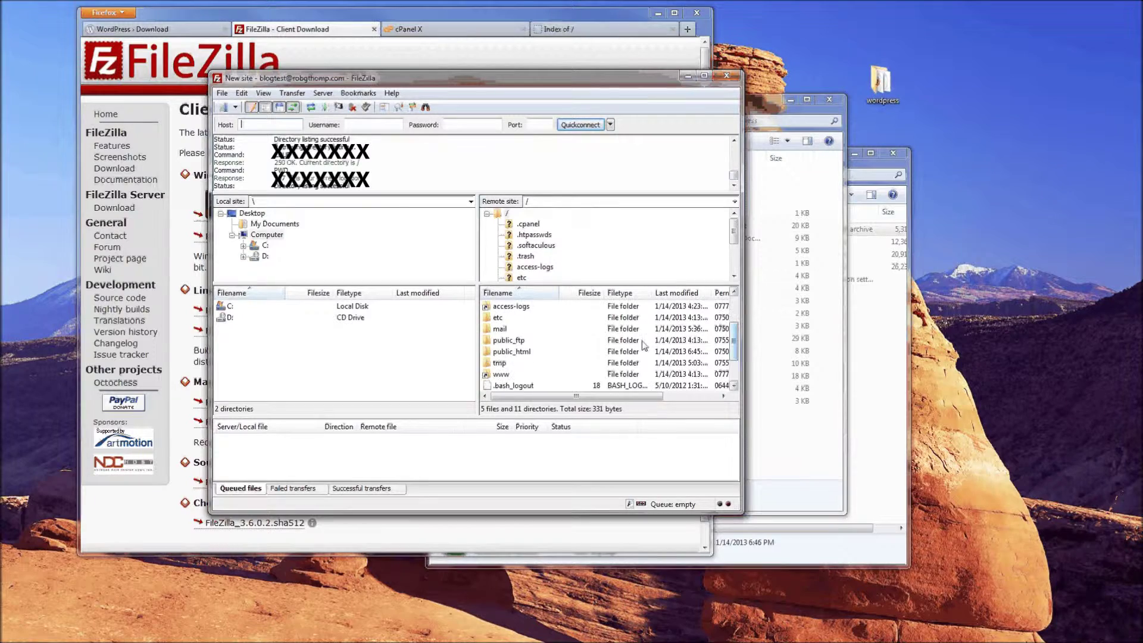
click(519, 353)
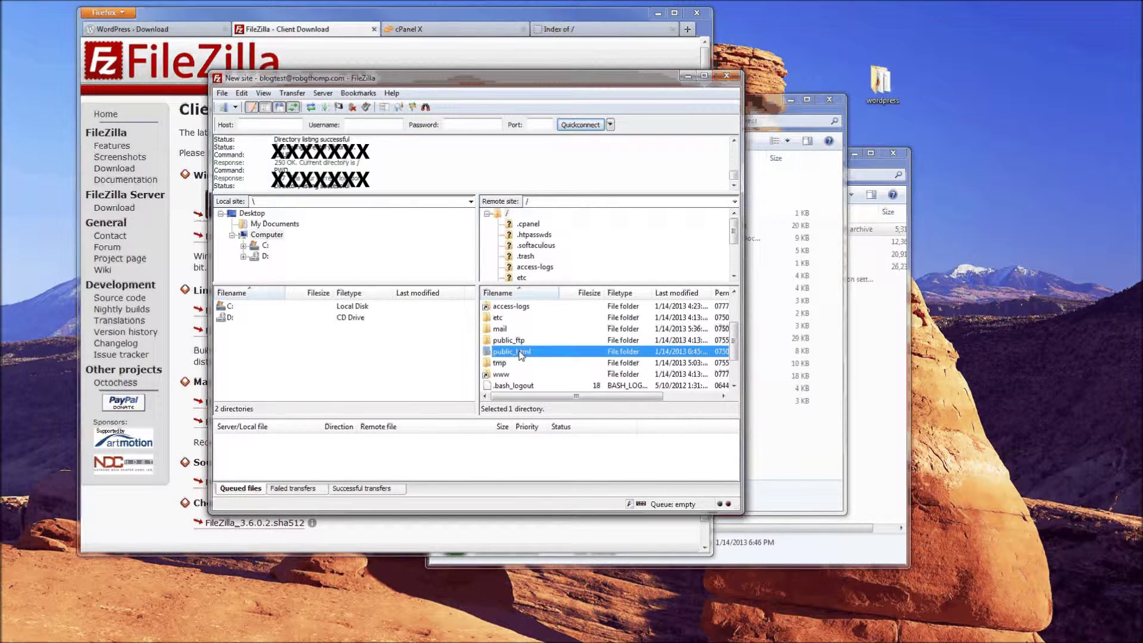
double_click(521, 355)
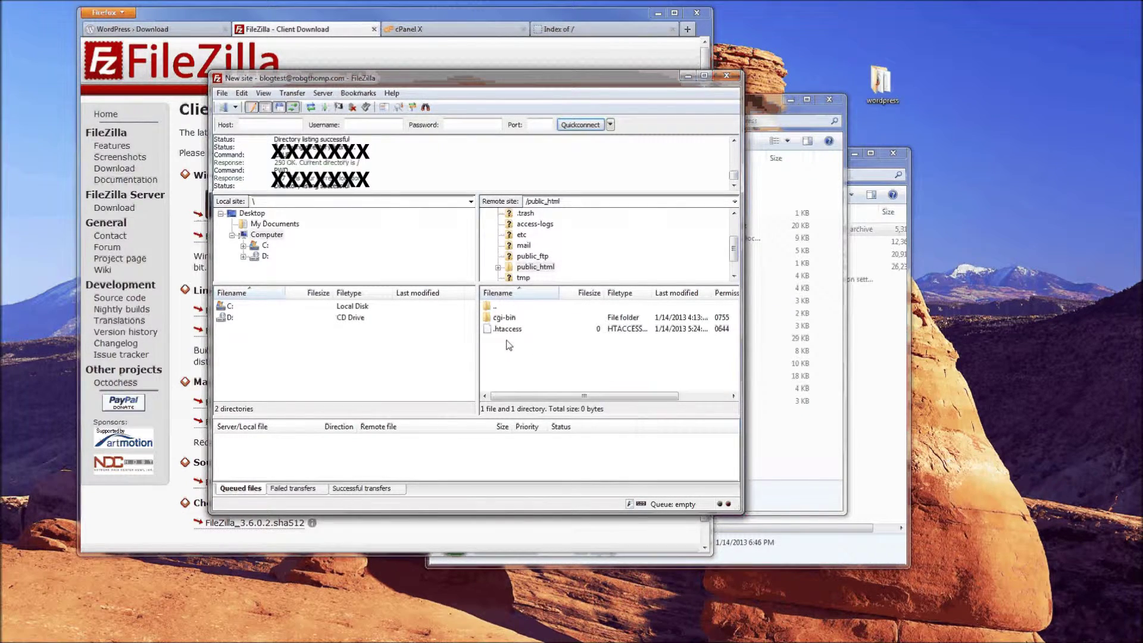
Upload all 19 files from the desktop wordpress folder into public_html
click(880, 83)
double_click(880, 82)
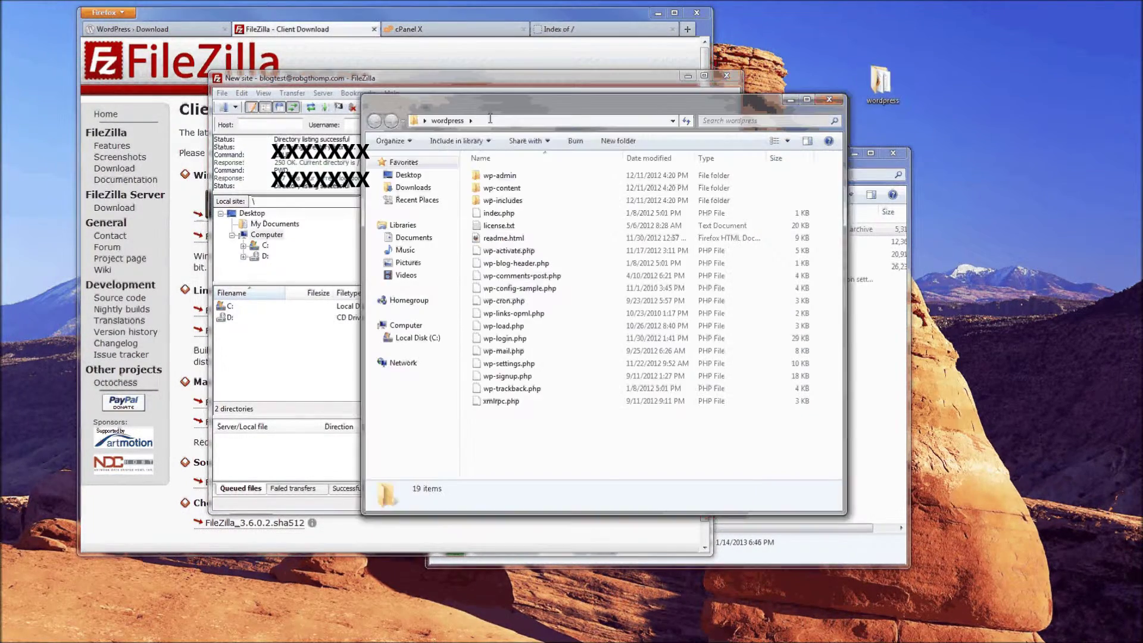
drag(495, 102, 770, 99)
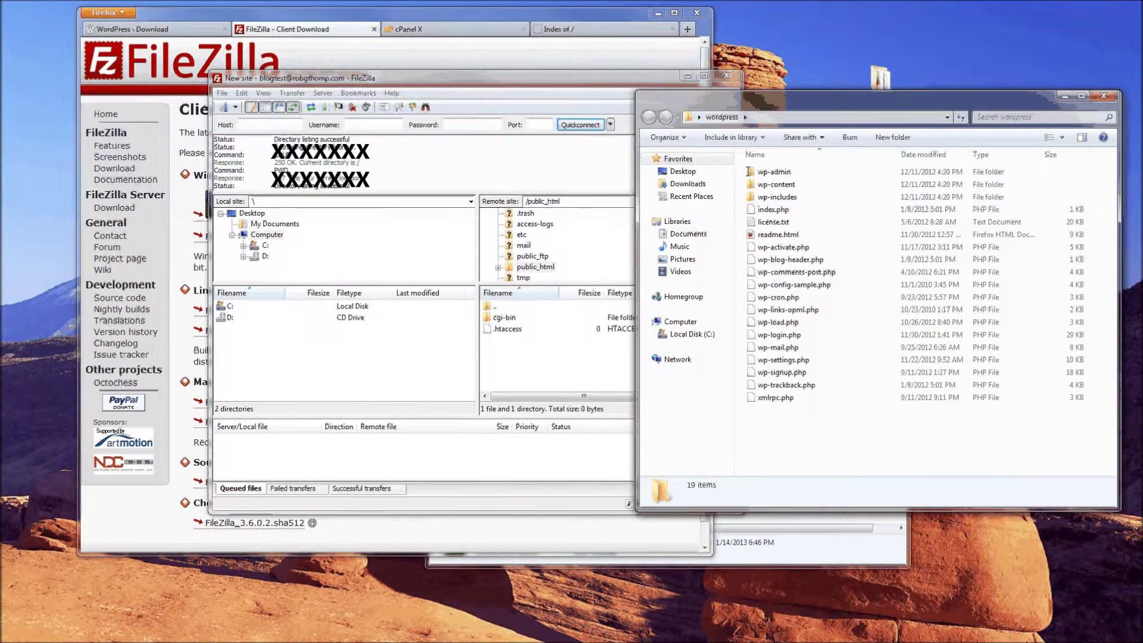
shift+click(767, 397)
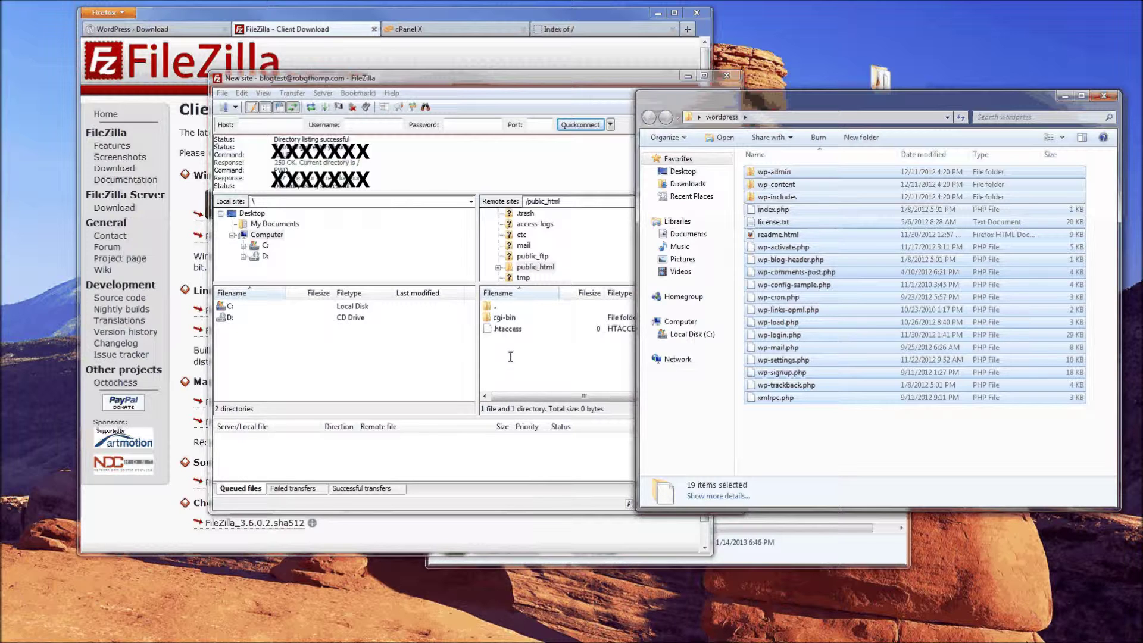
click(489, 93)
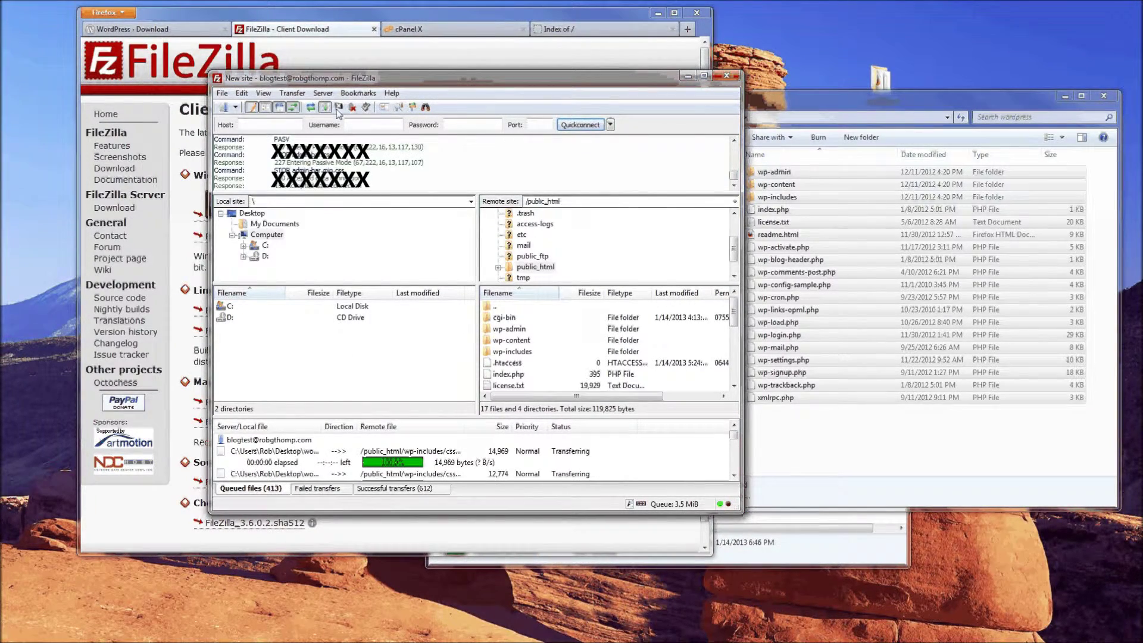
click(374, 40)
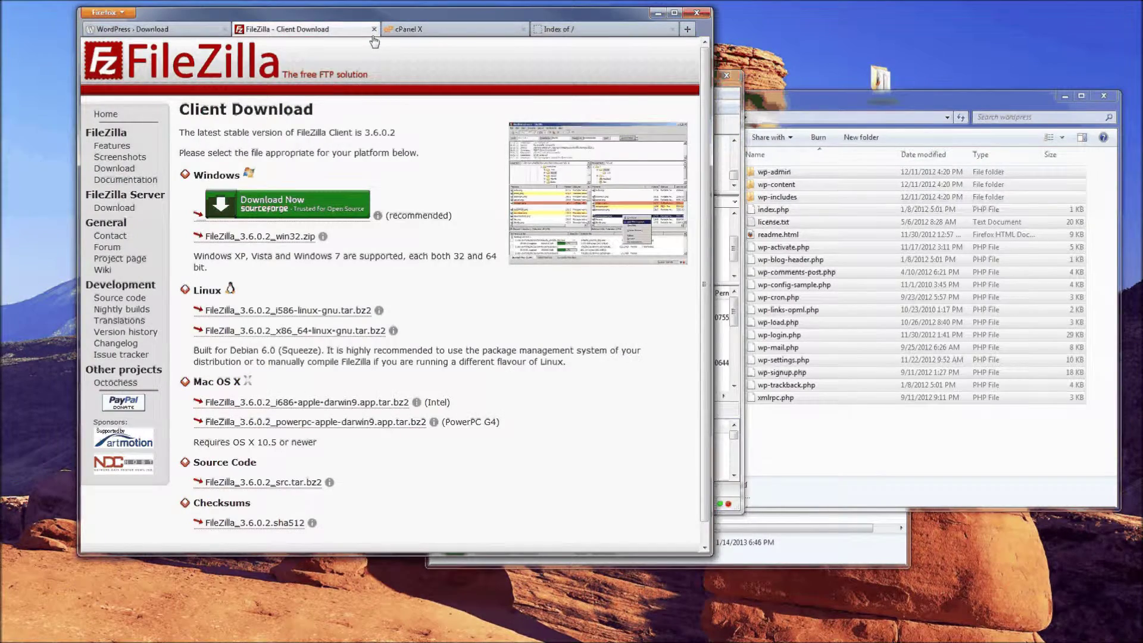
In cPanel X, open the MySQL Databases management page
click(398, 29)
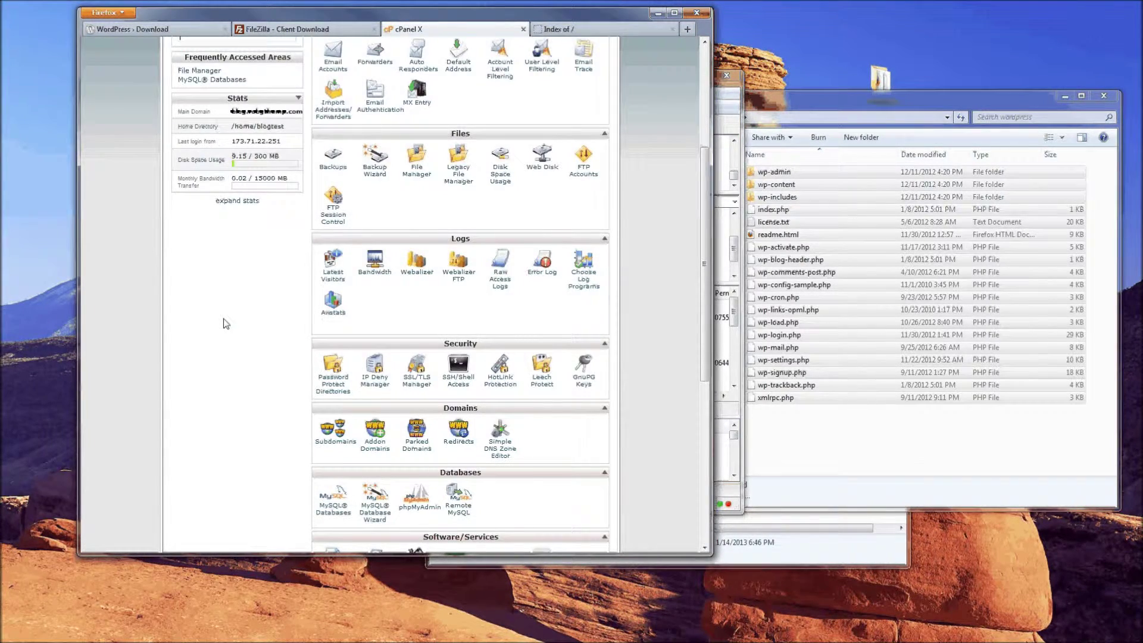
scroll(226, 323, down, 4)
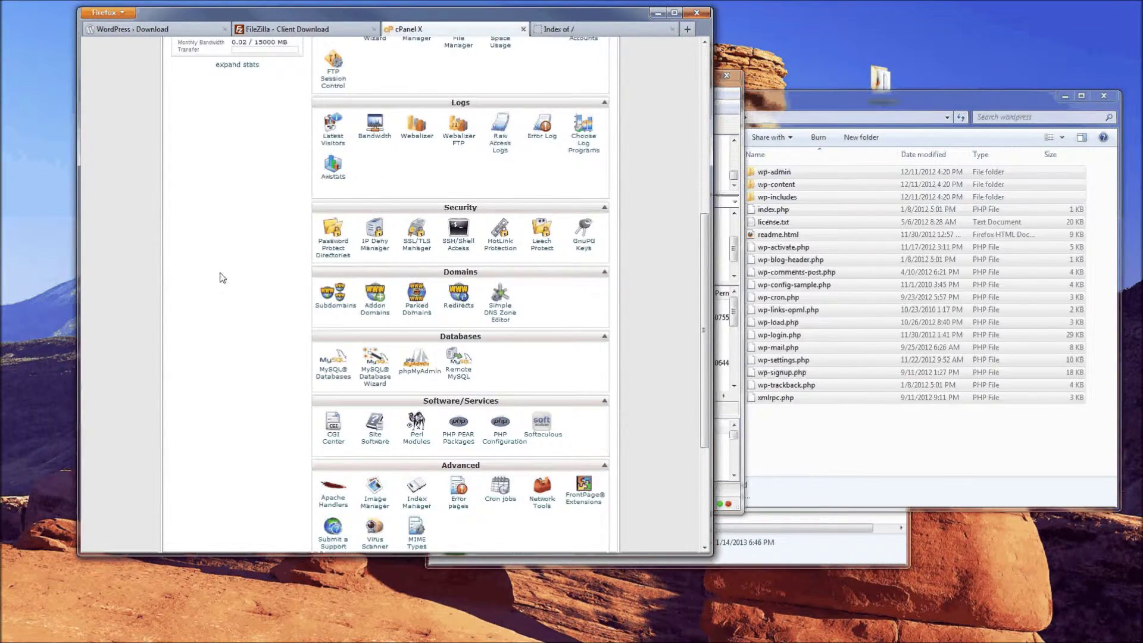
scroll(220, 278, down, 2)
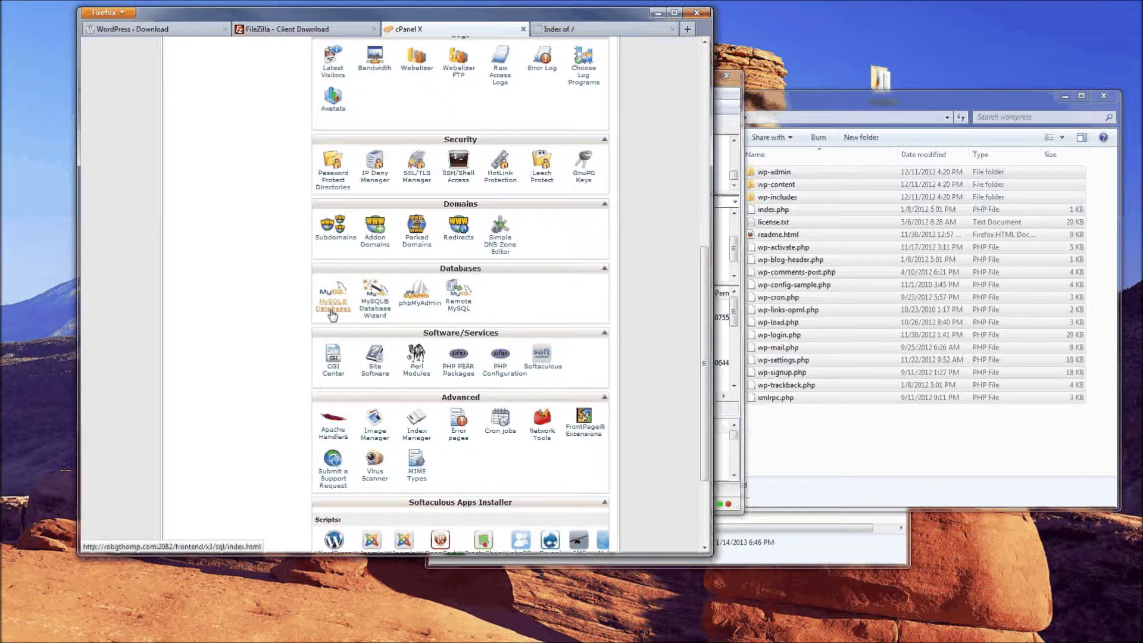
click(333, 307)
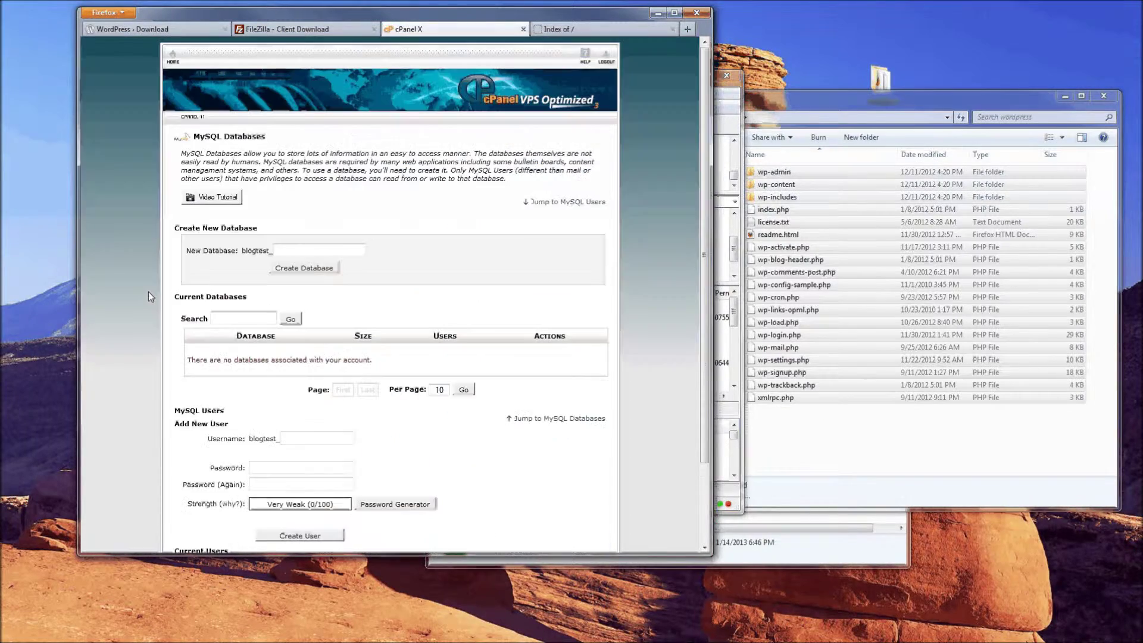
Create a new database named 'wordpress', added as blogtest_wordpress
scroll(135, 262, down, 3)
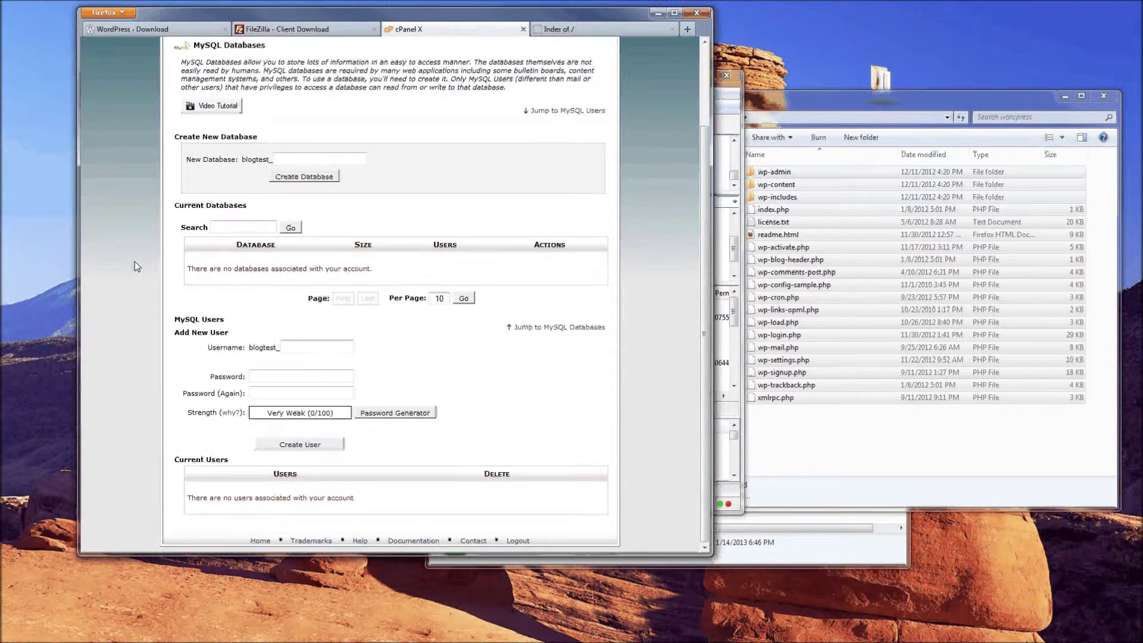
scroll(176, 203, up, 3)
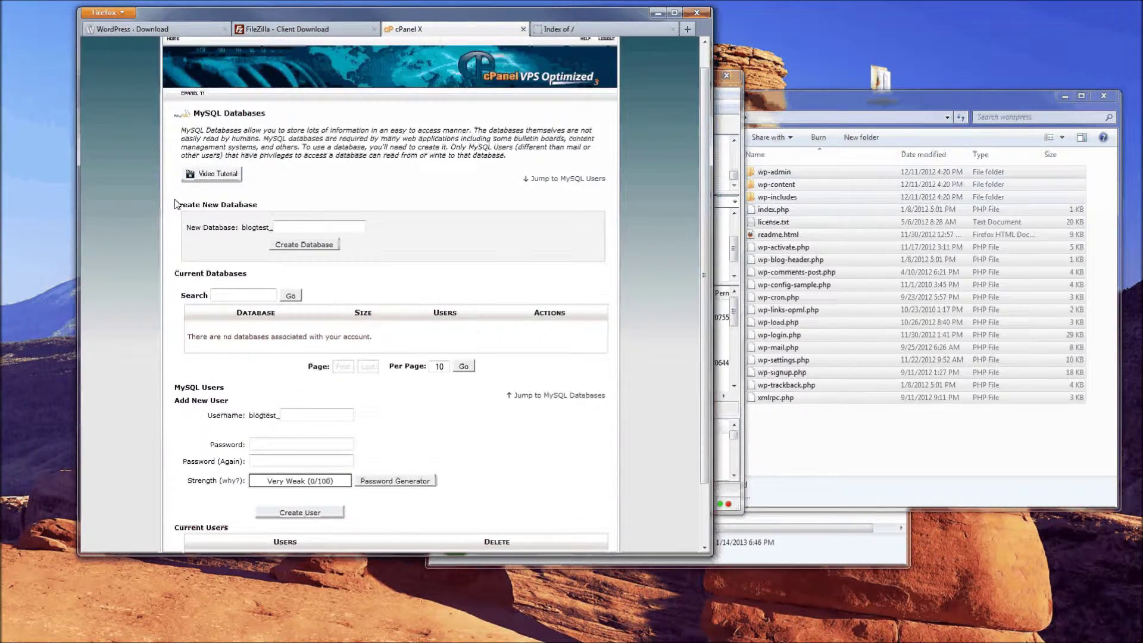
double_click(176, 204)
drag(231, 203, 257, 204)
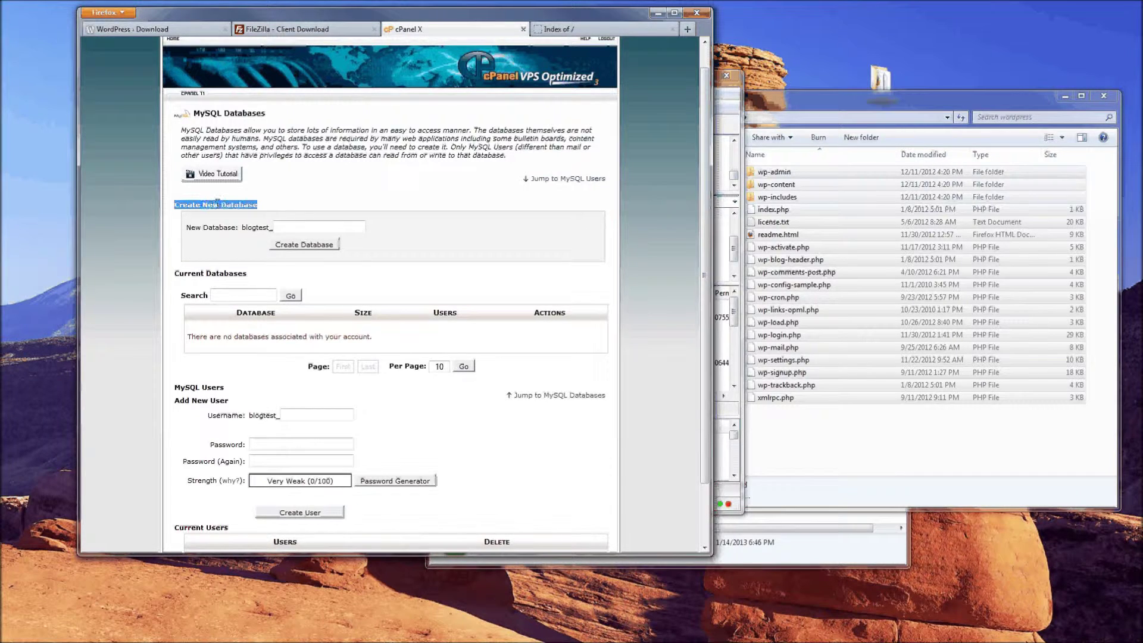
click(289, 228)
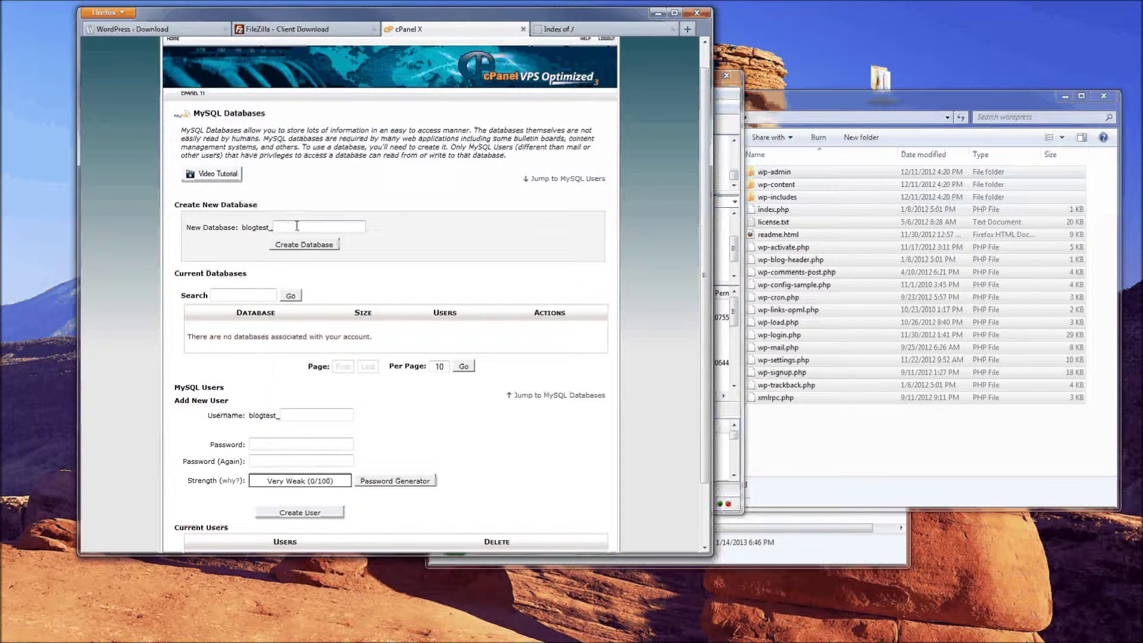
text(wordpre)
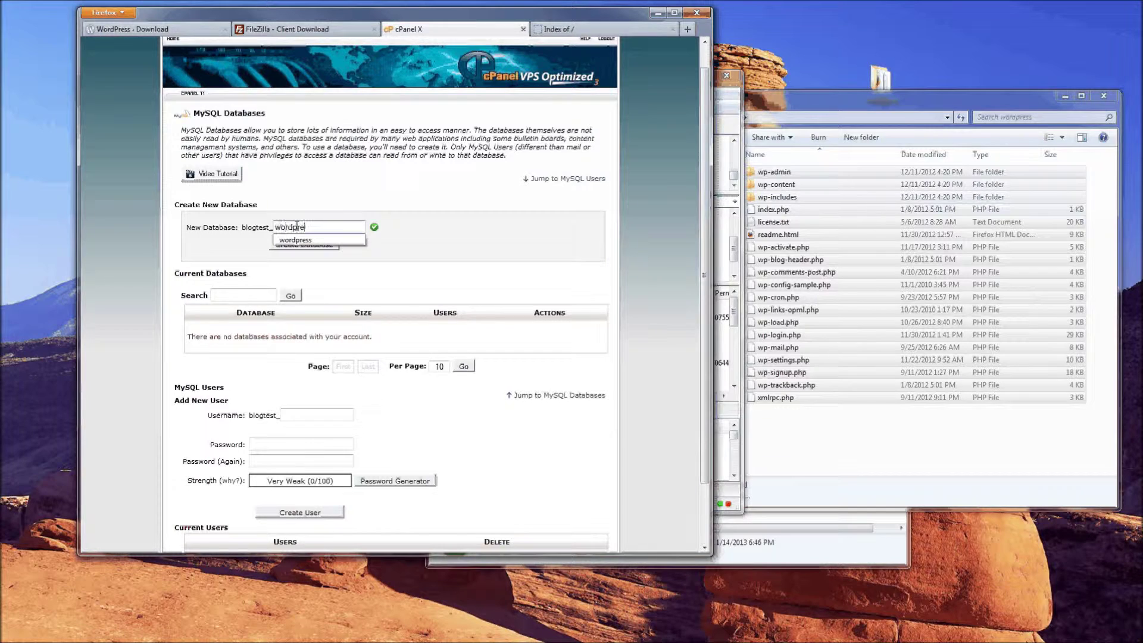
text(ss)
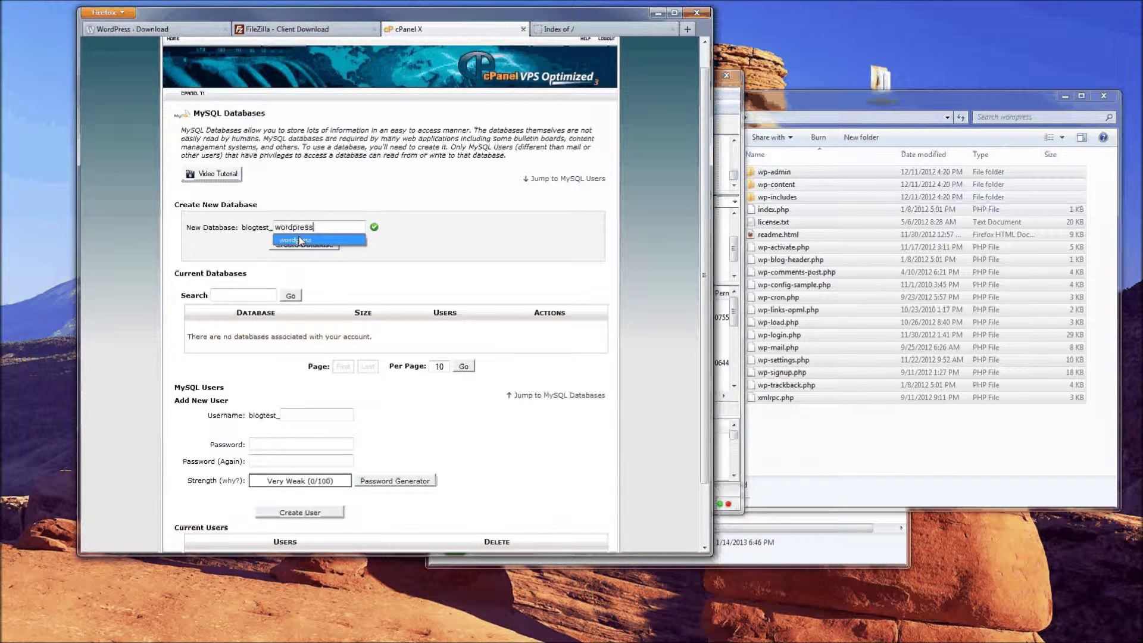
click(300, 240)
click(288, 249)
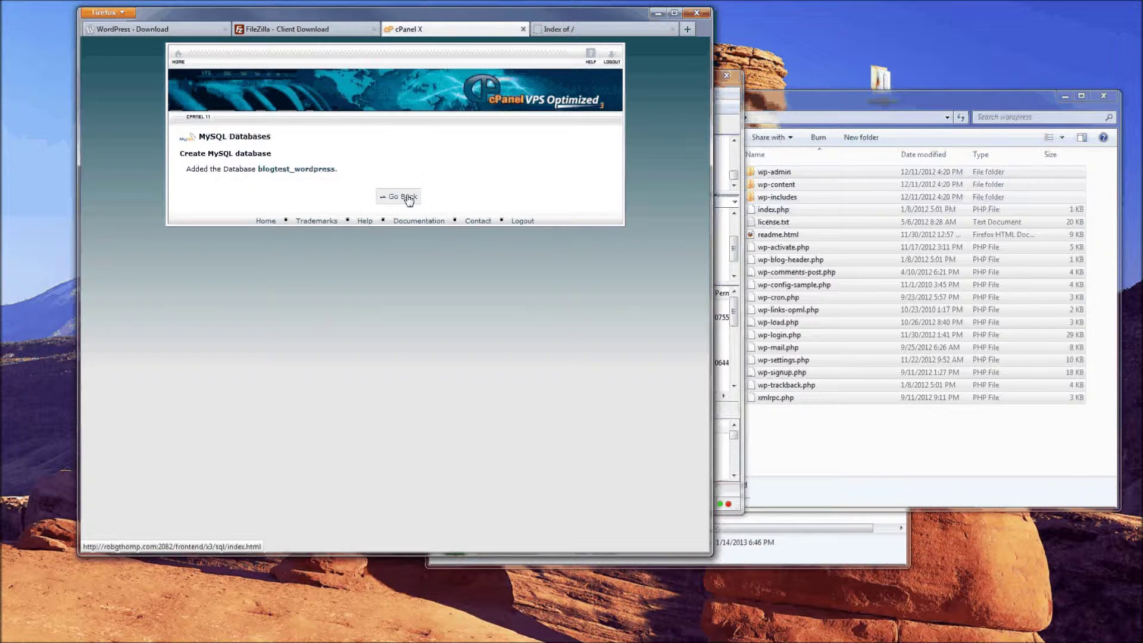
click(409, 199)
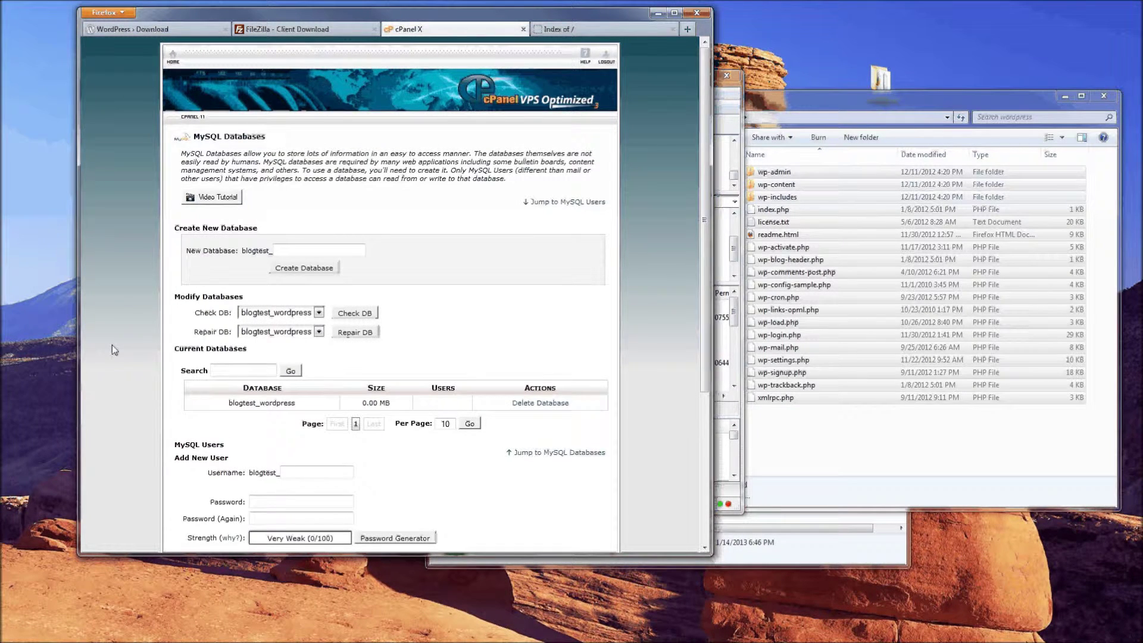
Enter 'word' as the username under Add New User
scroll(113, 348, down, 4)
mouse_move(171, 322)
mouse_down()
mouse_move(196, 322)
mouse_move(172, 329)
mouse_up()
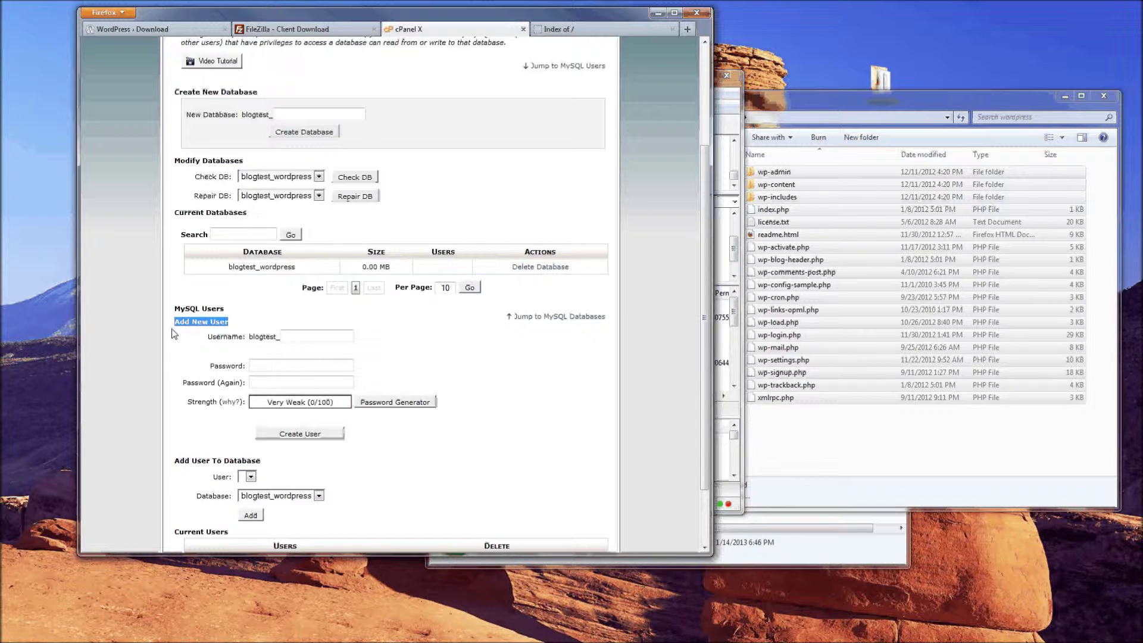
scroll(191, 270, down, 2)
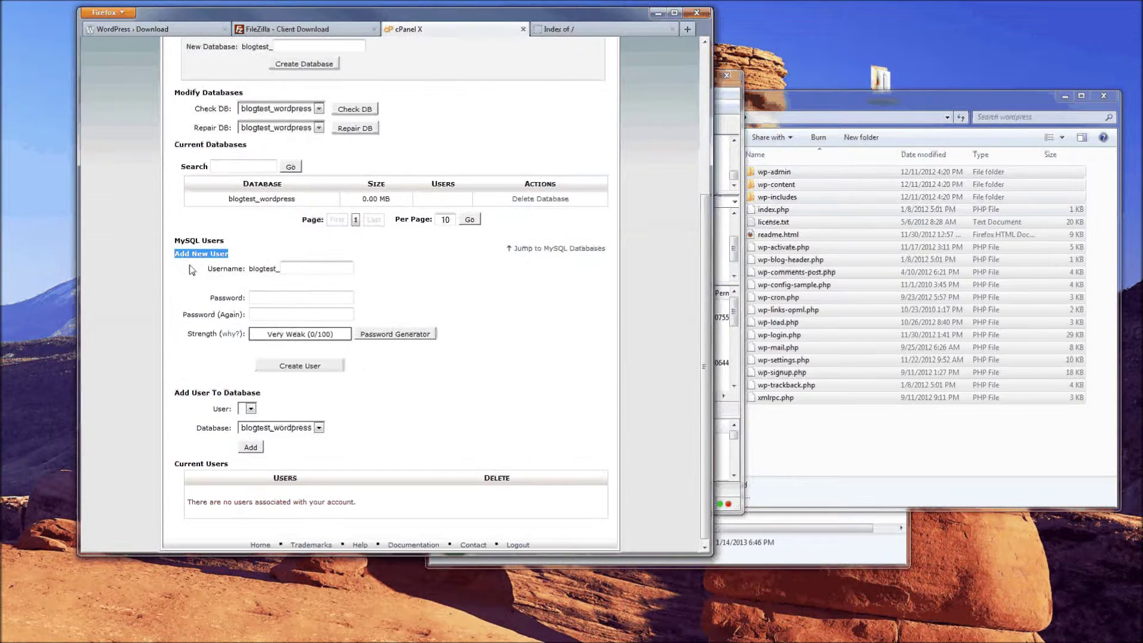
click(292, 266)
text(word)
key(Tab)
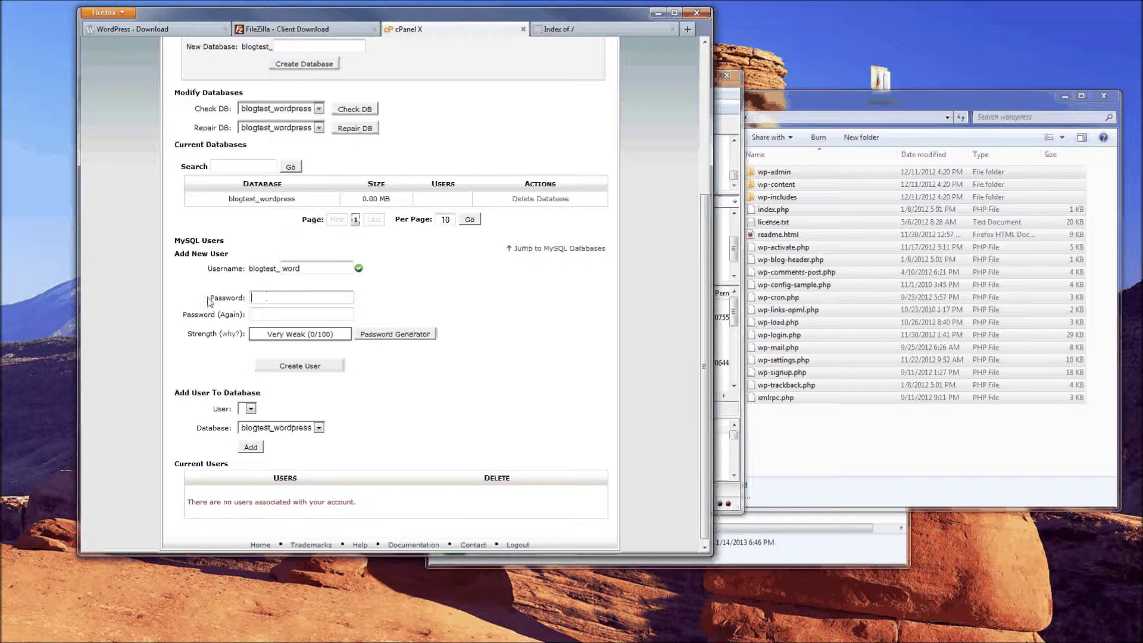
Give the user a strong password and create blogtest_word, declining Firefox's password save
drag(210, 302, 244, 294)
scroll(207, 262, down, 1)
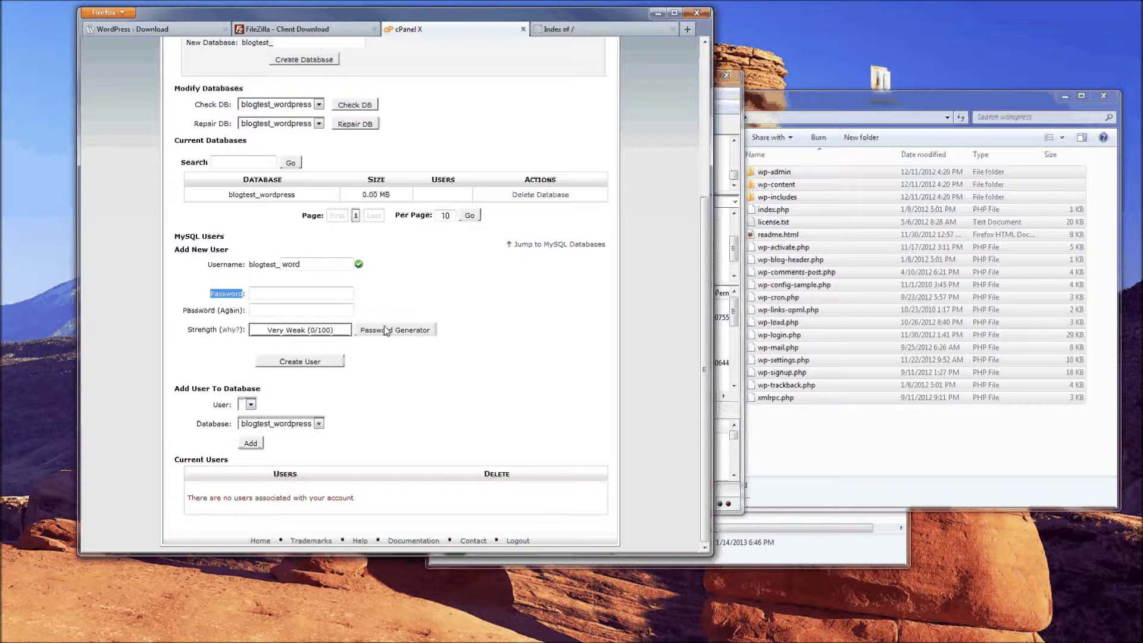
click(270, 293)
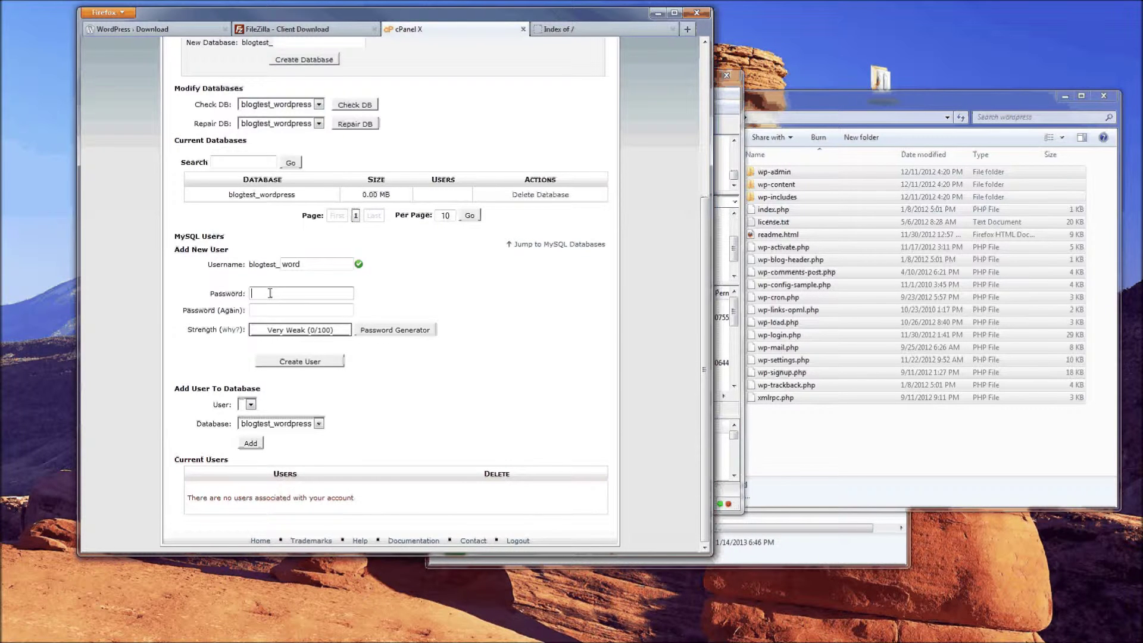
text(•••••••)
key(Tab)
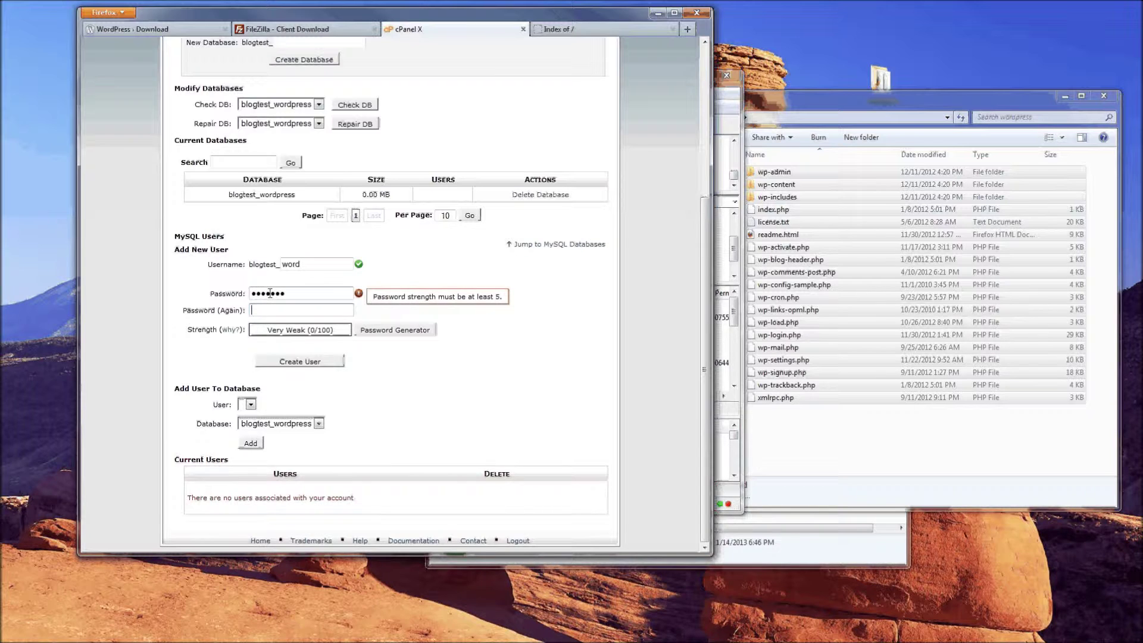
text(•••••••)
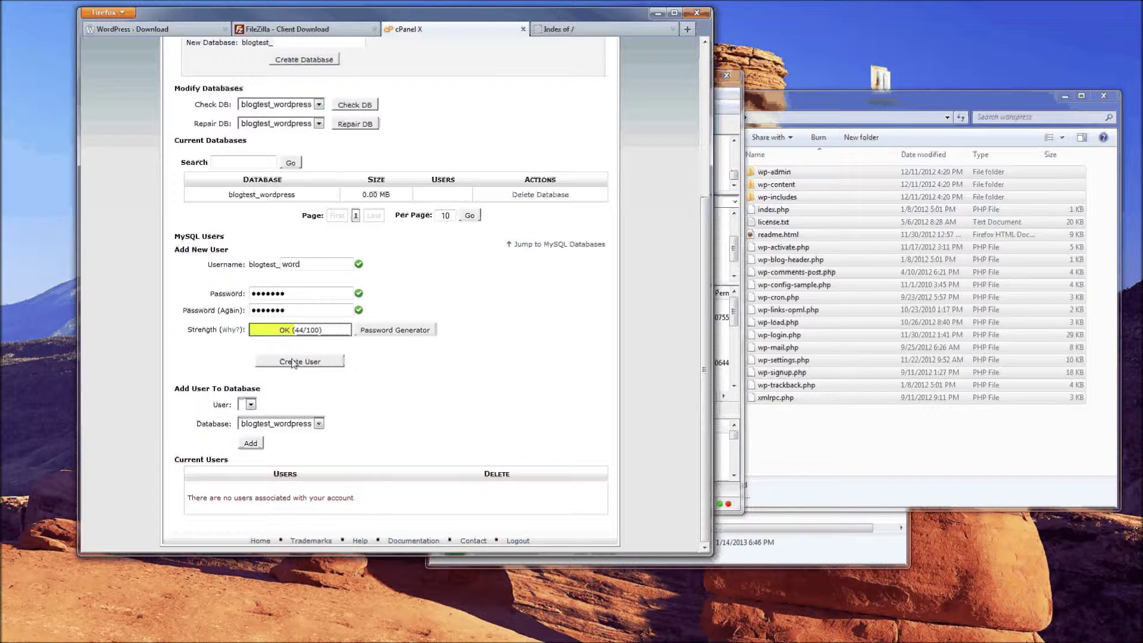
click(286, 365)
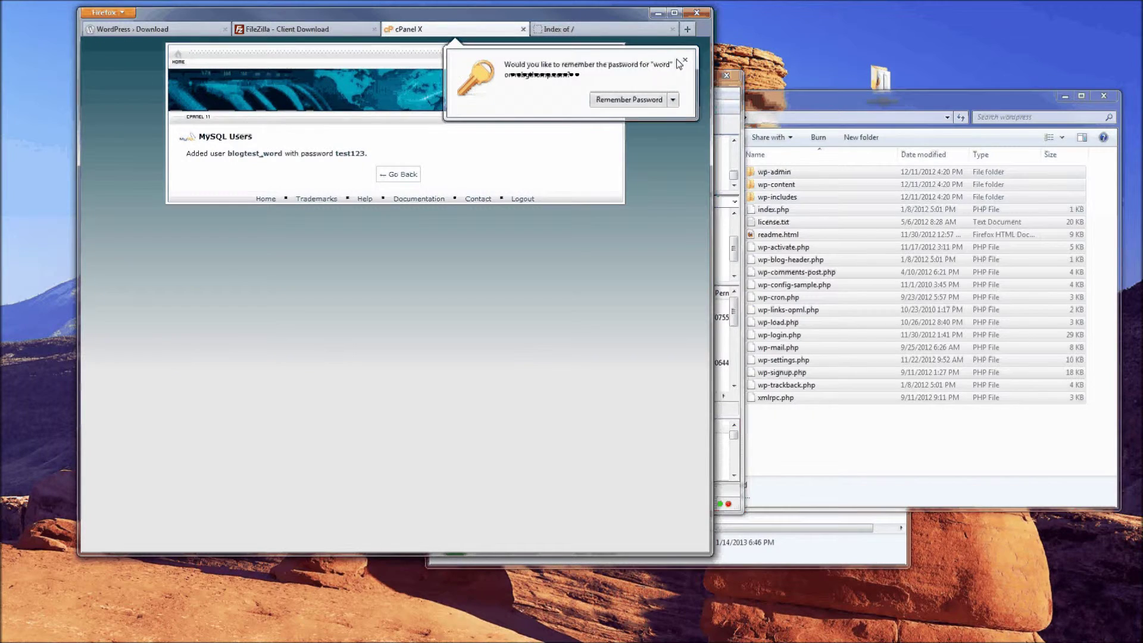
click(685, 60)
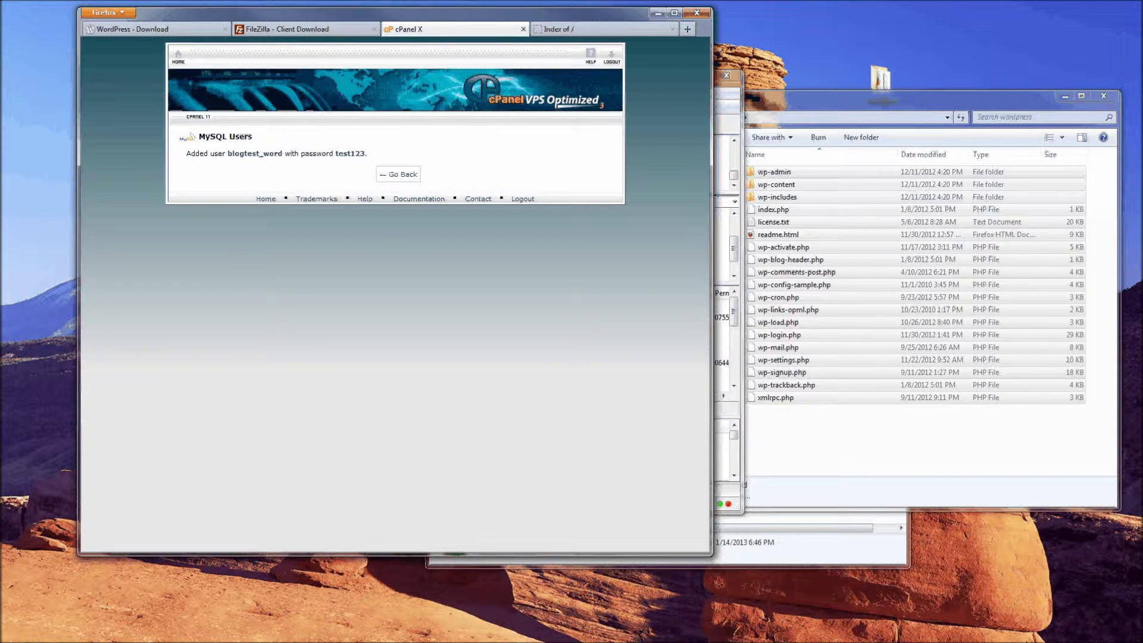
Add user blogtest_word to blogtest_wordpress with all privileges, then review the databases list
click(402, 176)
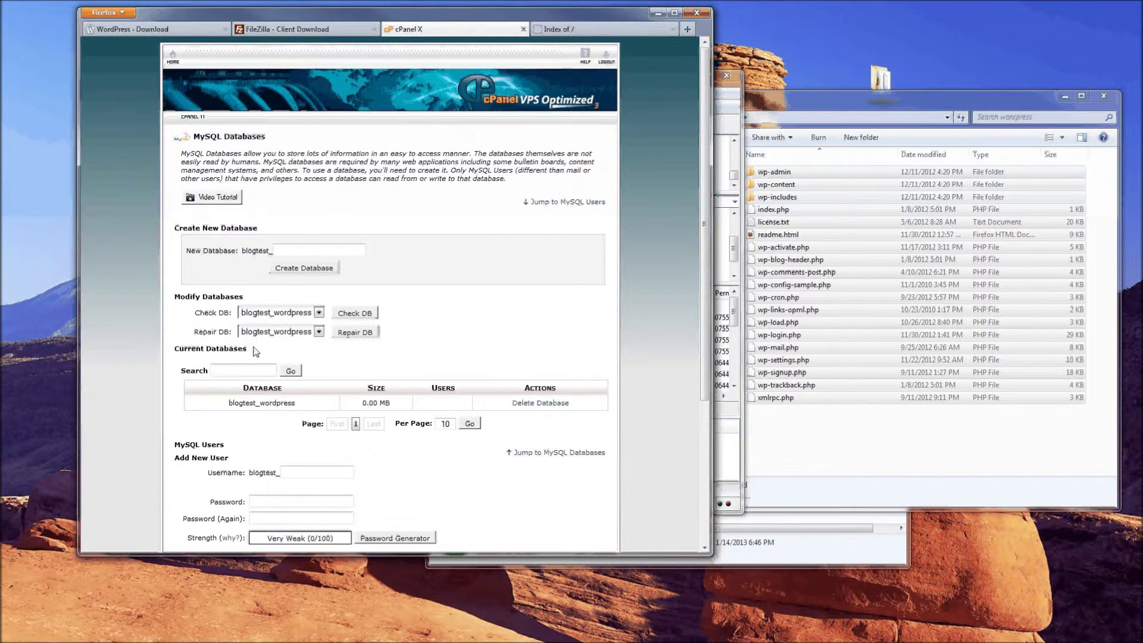
scroll(254, 347, down, 4)
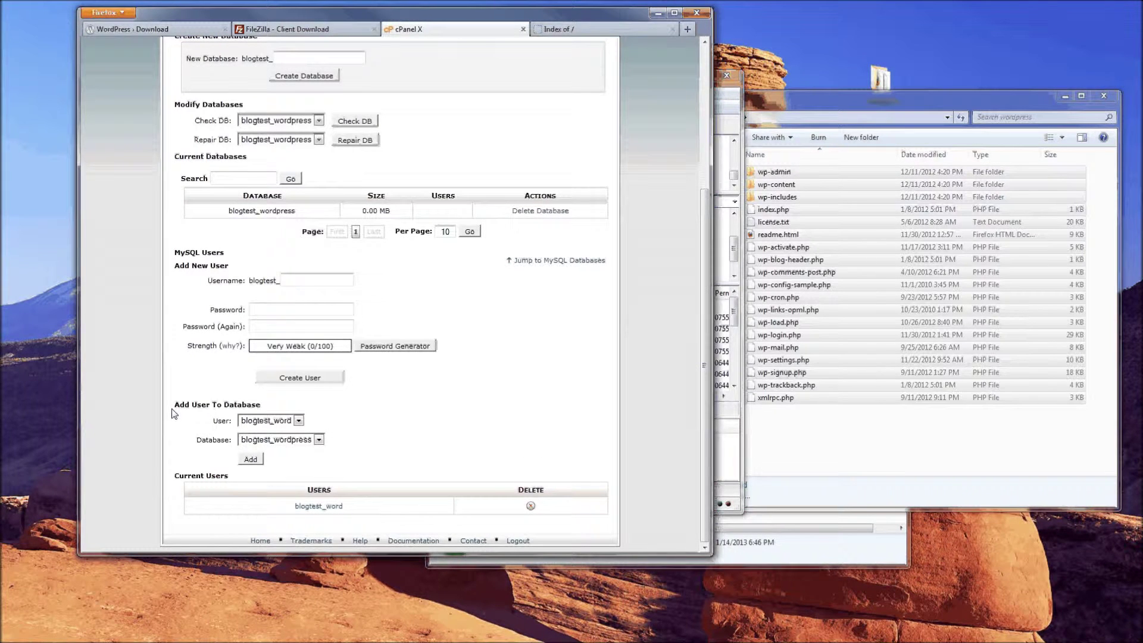
drag(173, 407, 287, 408)
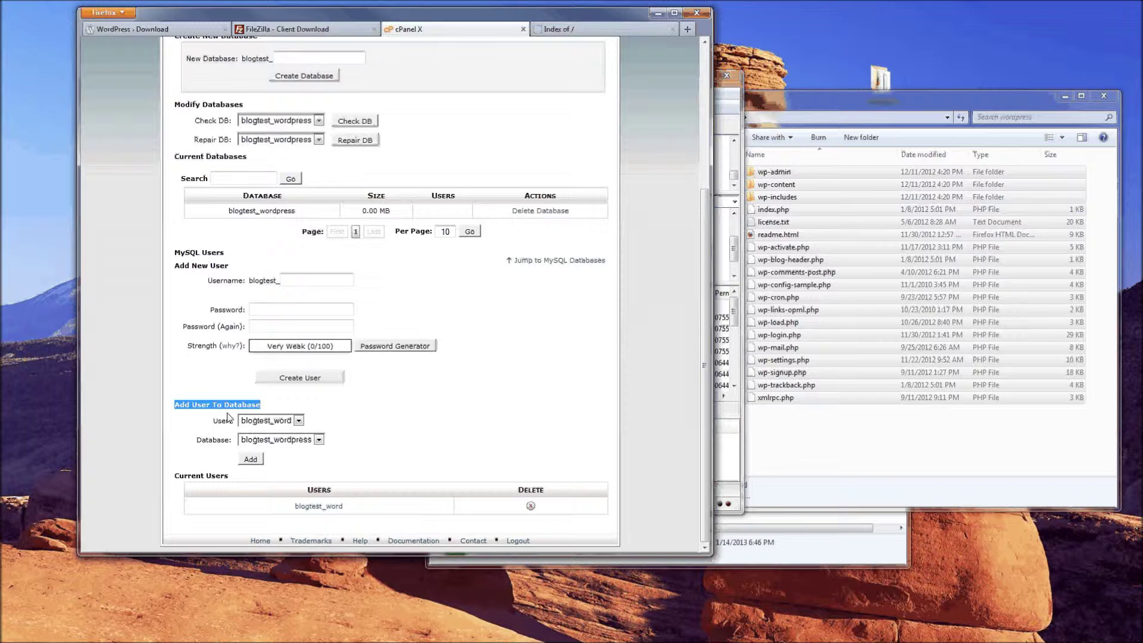
click(303, 442)
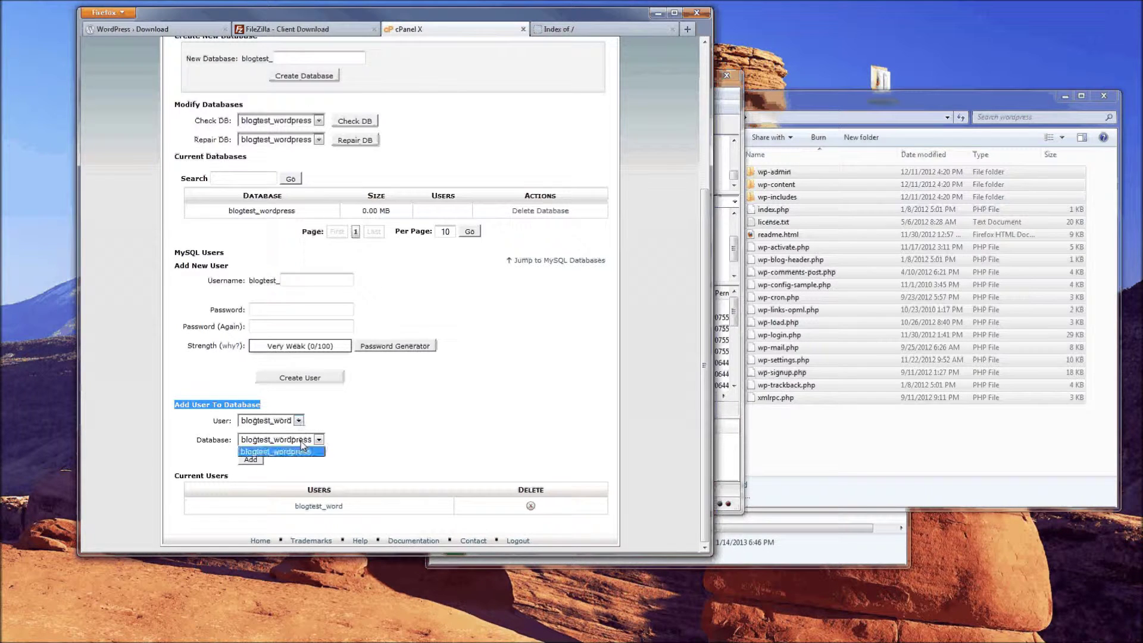
click(303, 450)
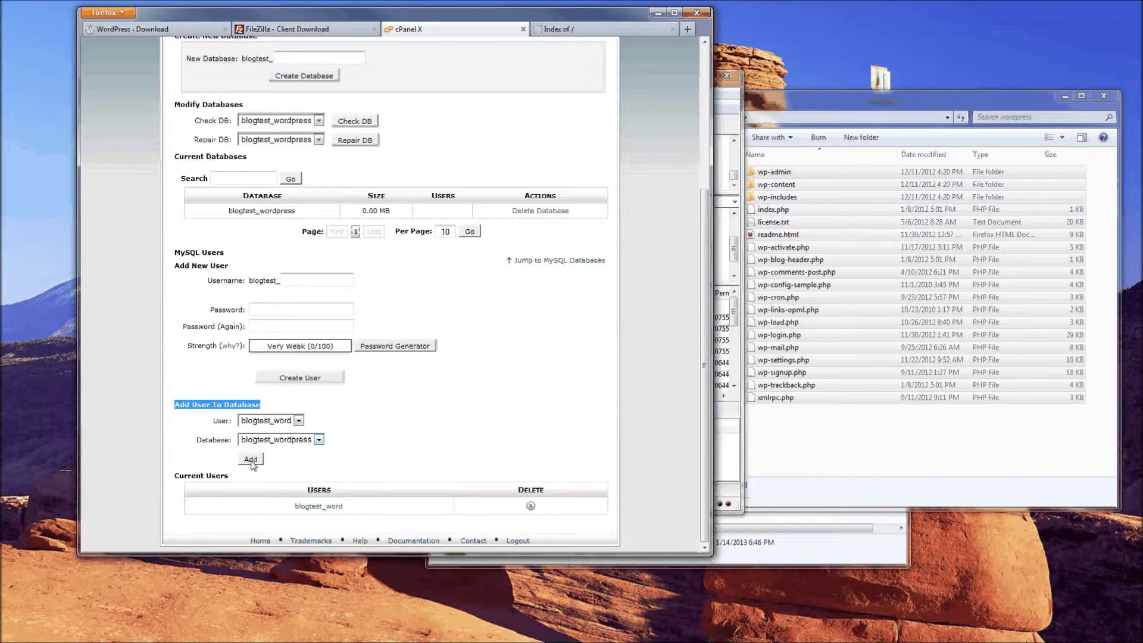
click(250, 460)
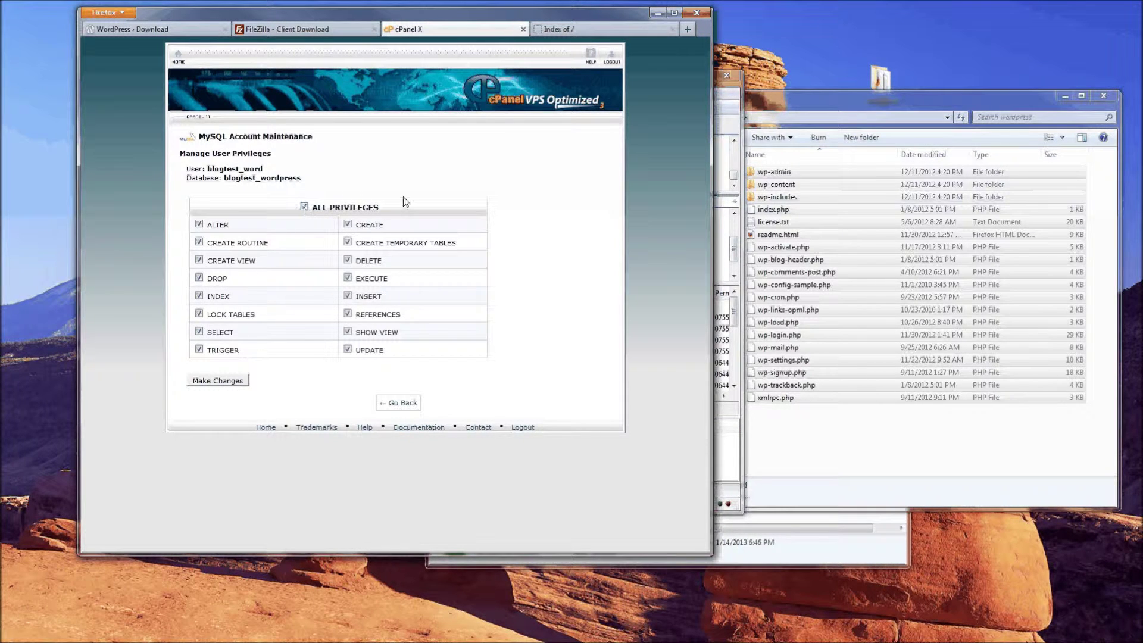
click(209, 386)
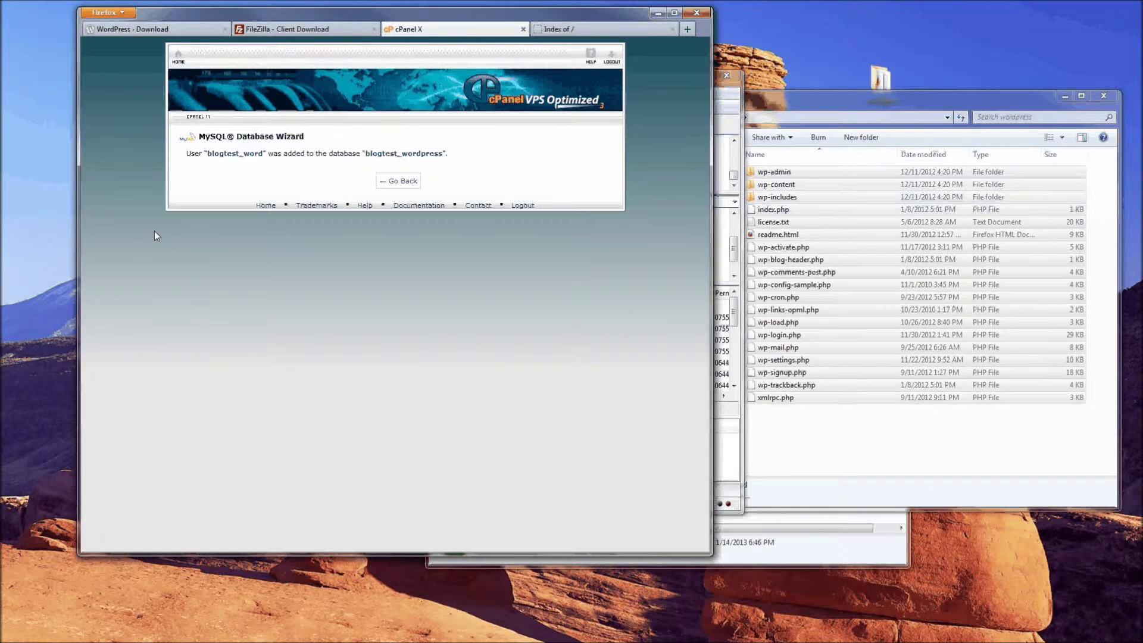
click(410, 188)
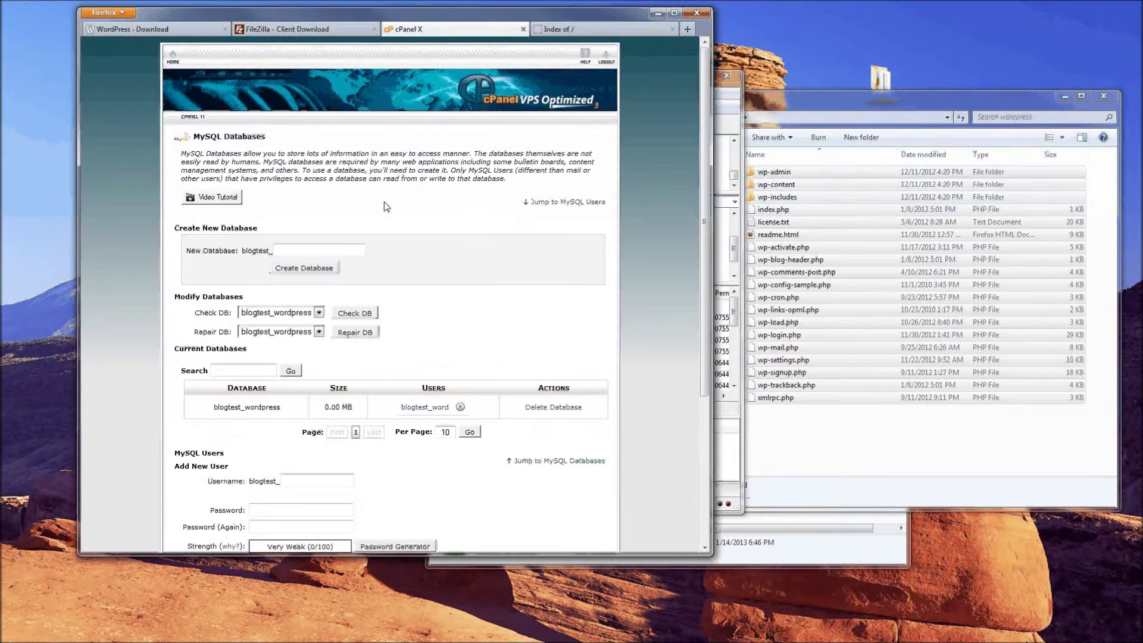
scroll(148, 348, down, 5)
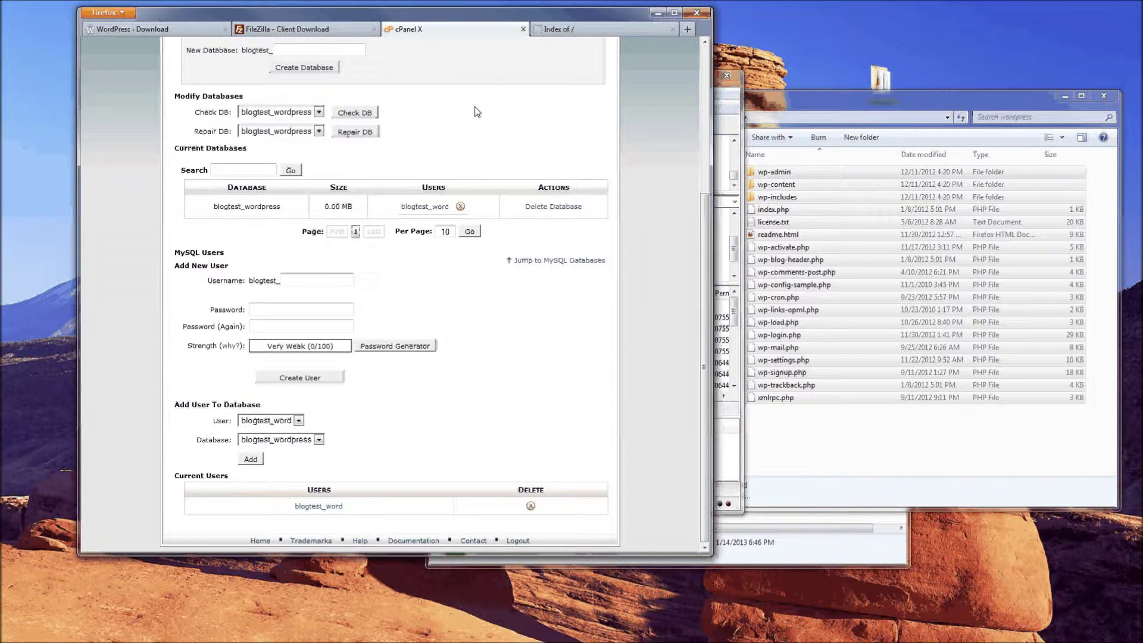
click(717, 111)
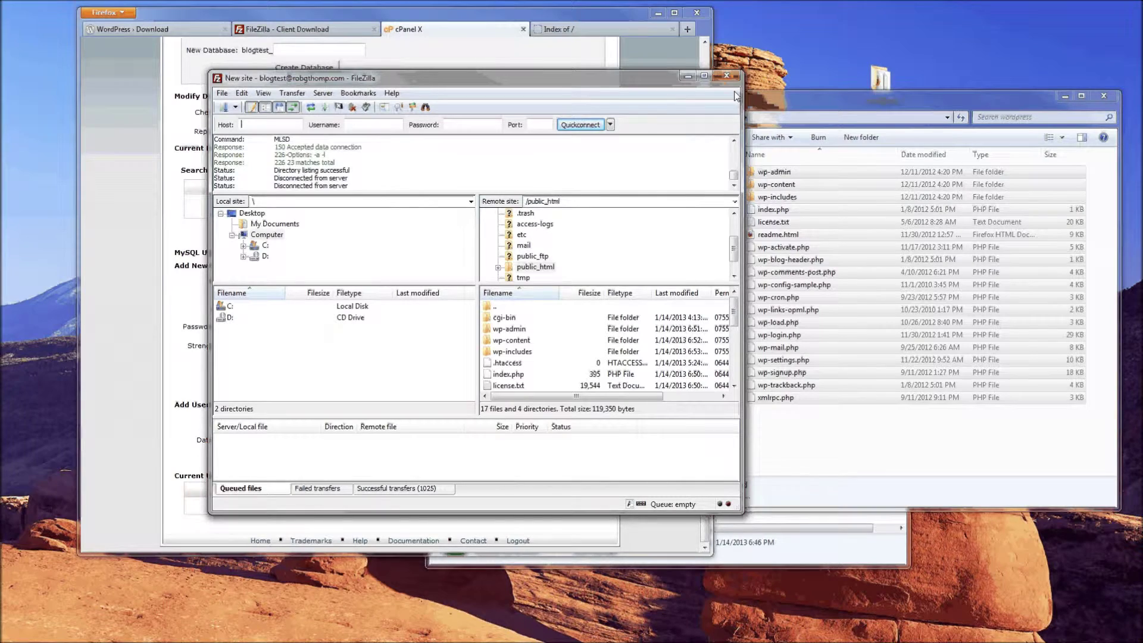
mouse_move(735, 317)
mouse_down()
mouse_move(736, 368)
mouse_move(726, 300)
mouse_up()
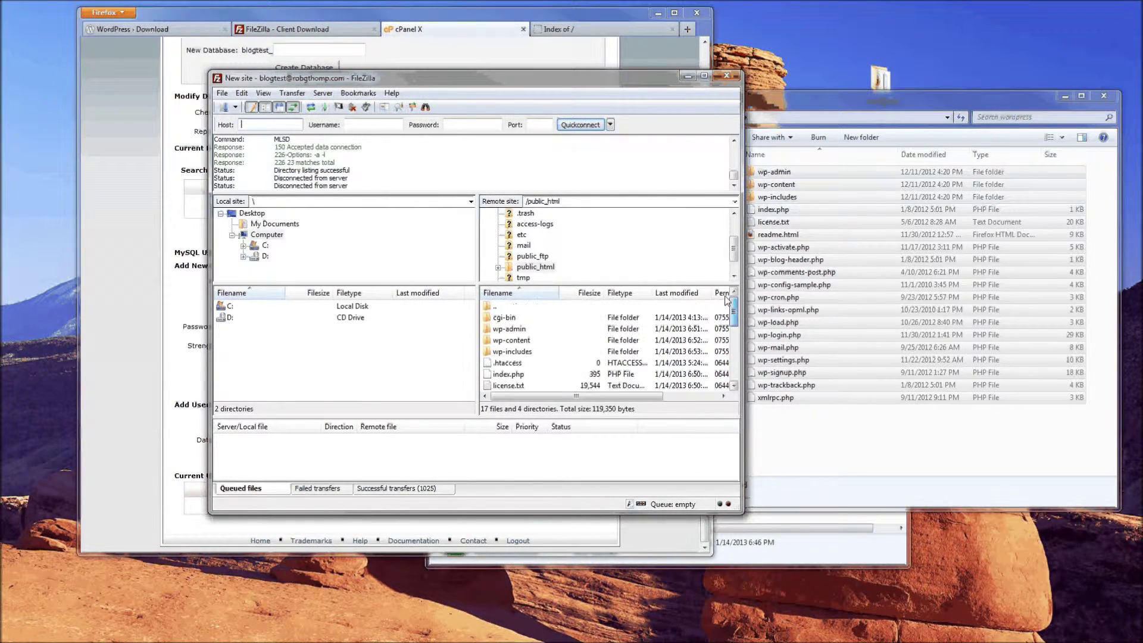
click(509, 339)
scroll(510, 357, down, 4)
scroll(510, 357, up, 4)
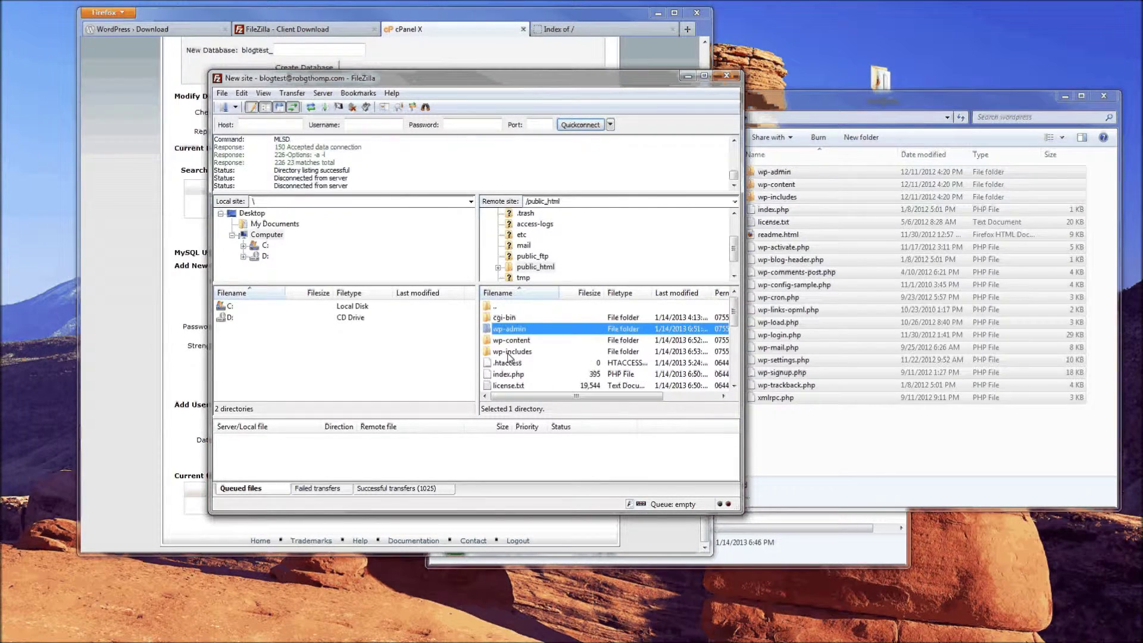
click(449, 17)
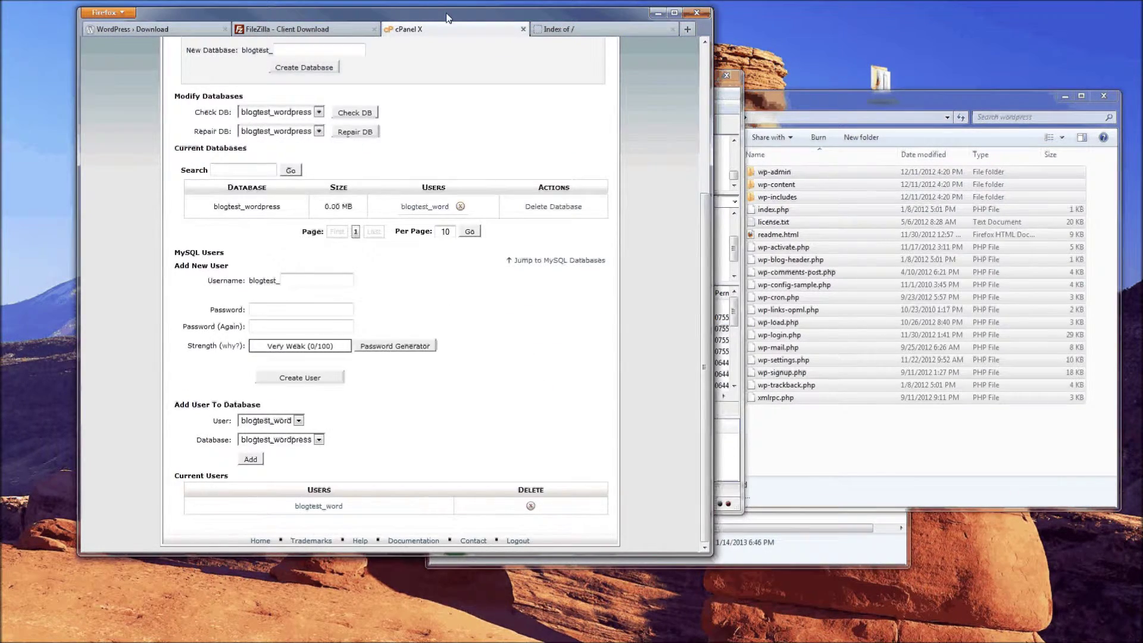
Reload the site's root index so WordPress reports the missing wp-config.php file
click(557, 29)
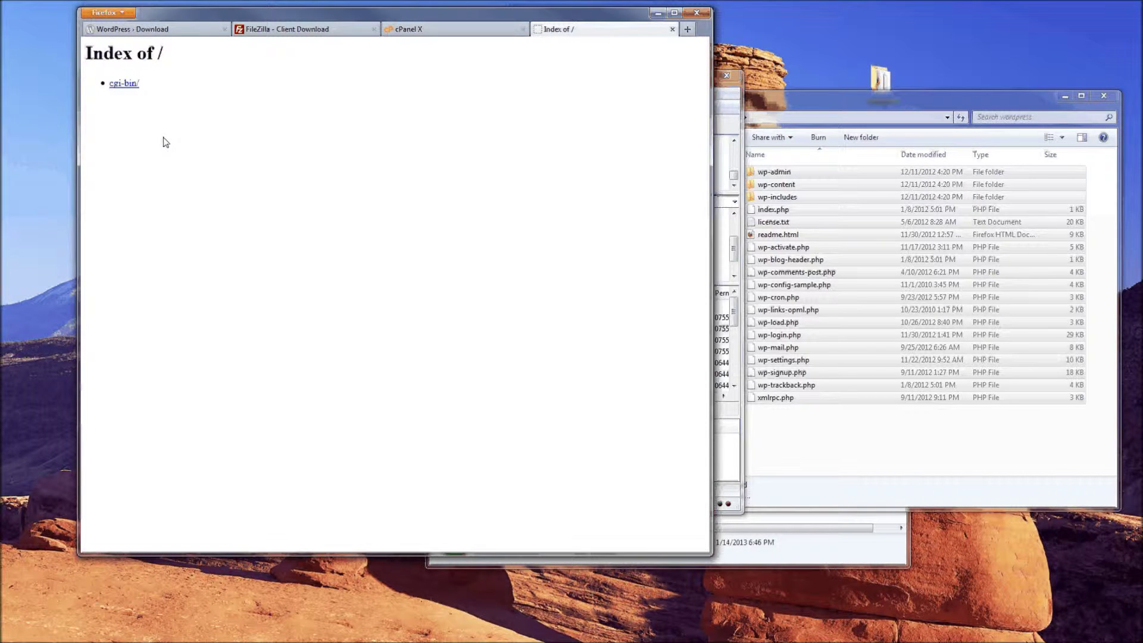
right_click(212, 183)
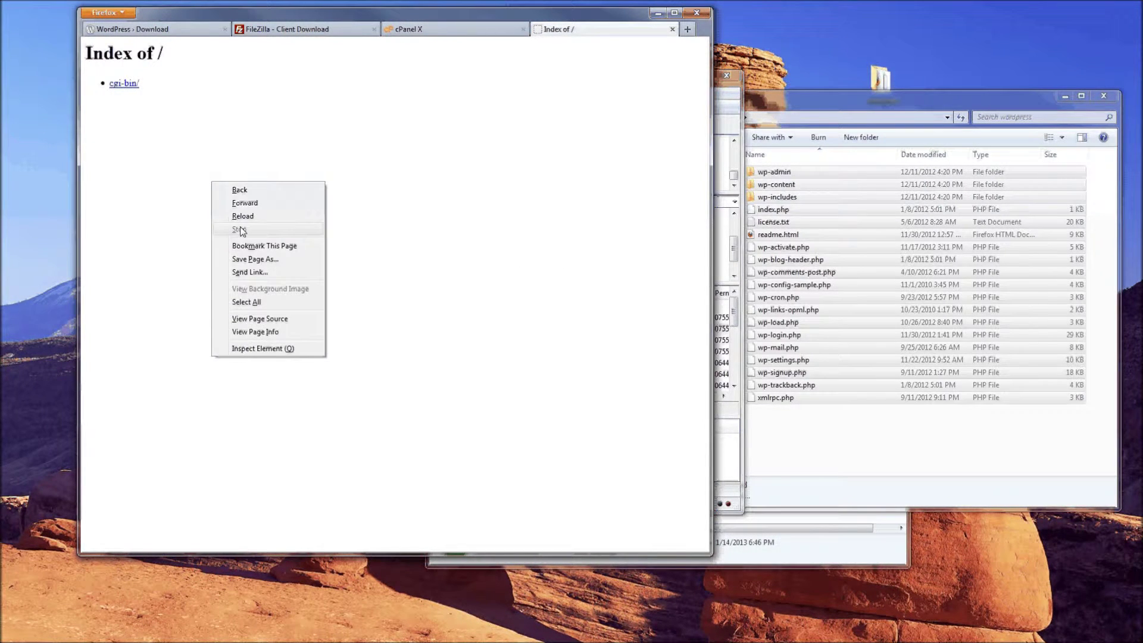
click(243, 216)
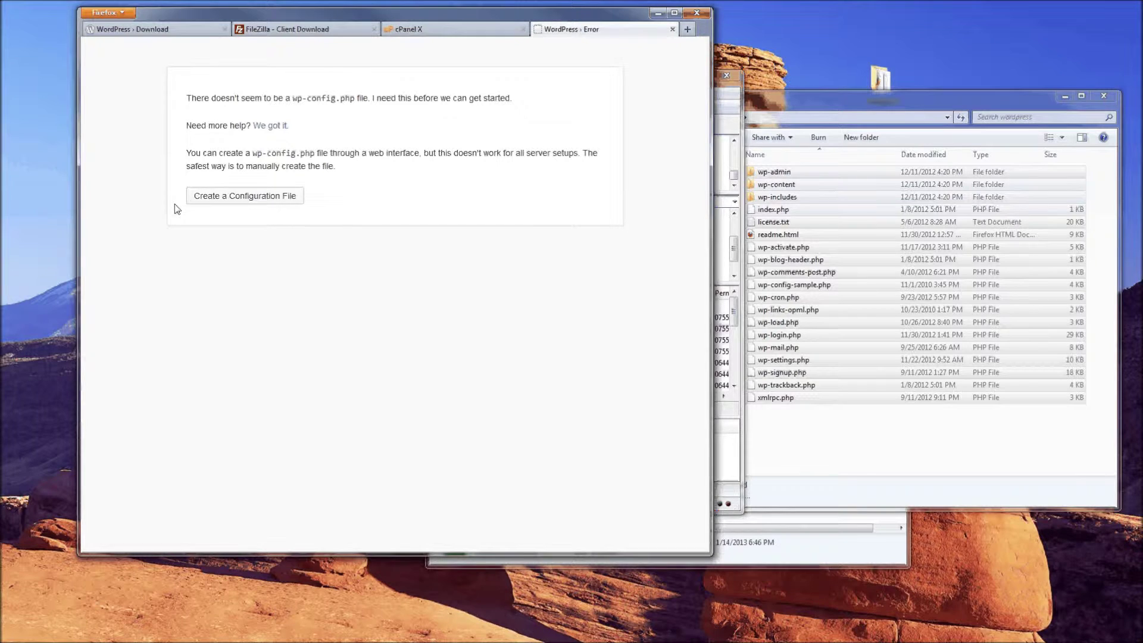
drag(186, 96, 437, 110)
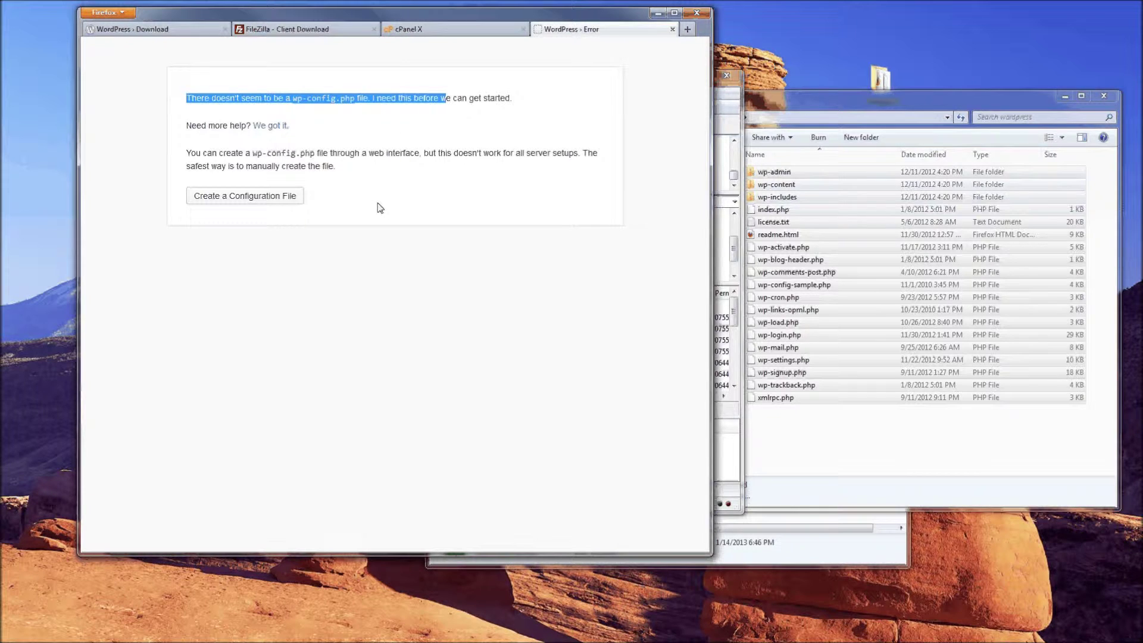
click(140, 237)
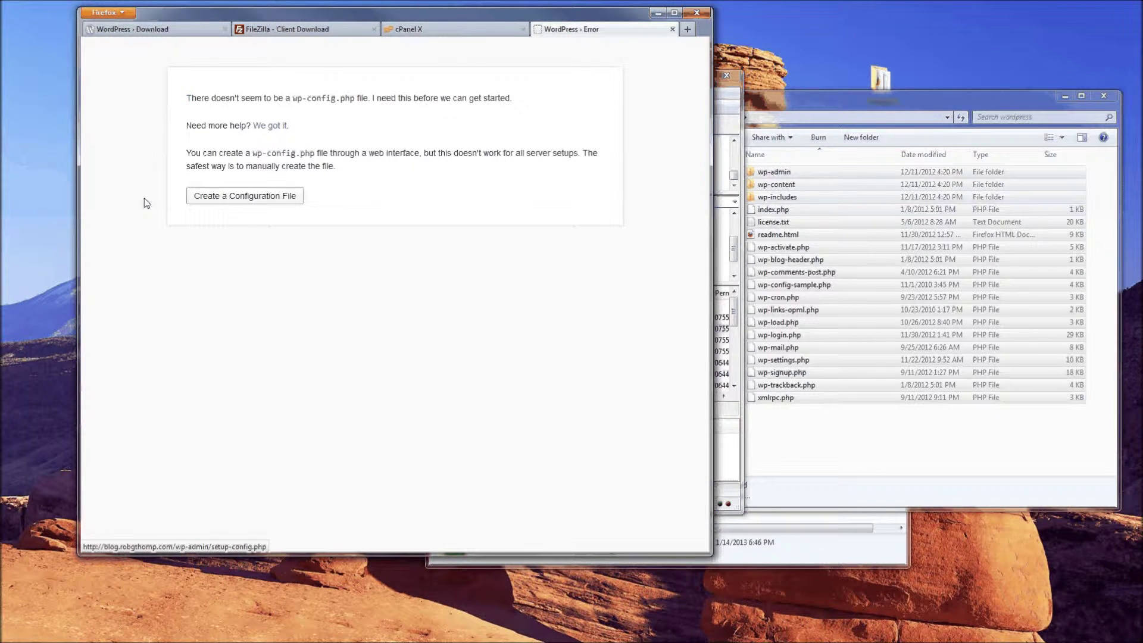
Start creating wp-config.php and advance to WordPress's database connection form
click(211, 203)
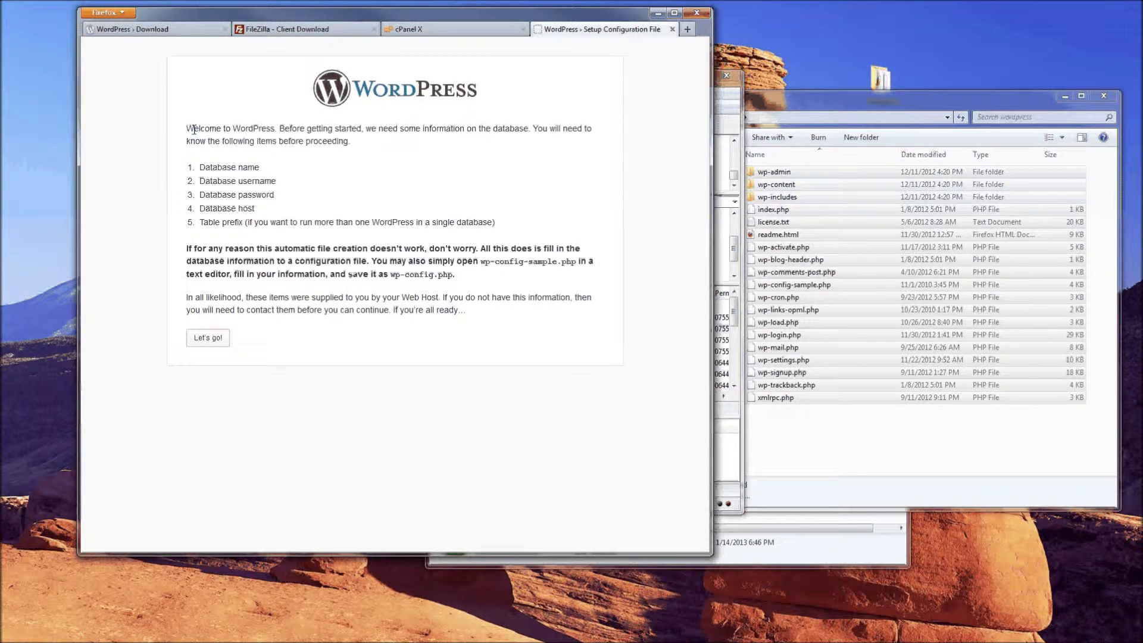
drag(198, 168, 300, 204)
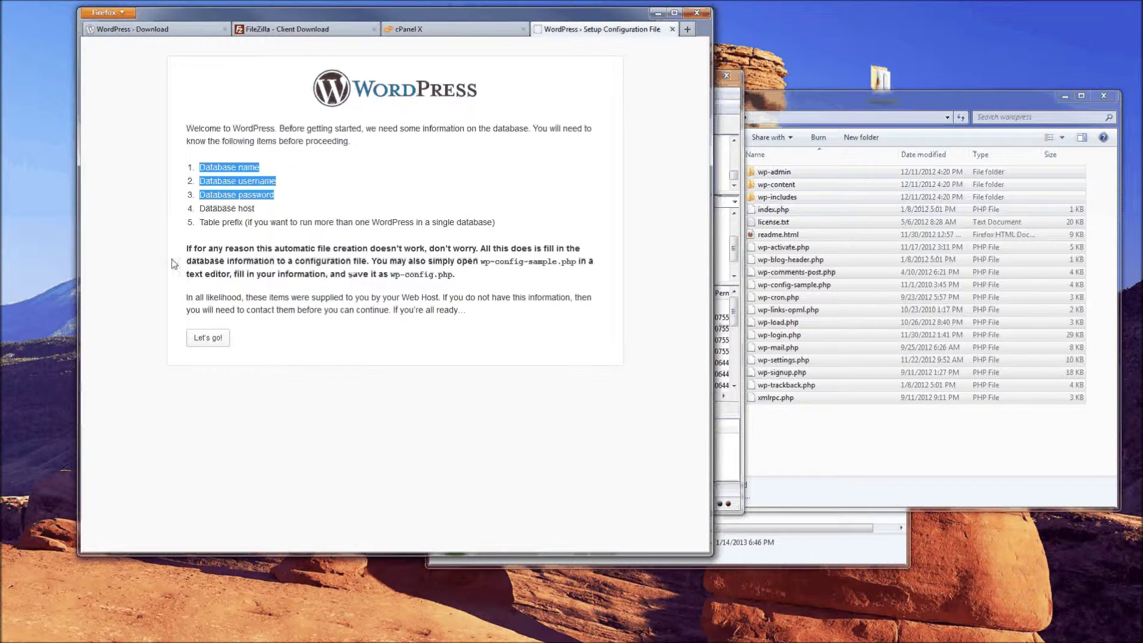
click(177, 330)
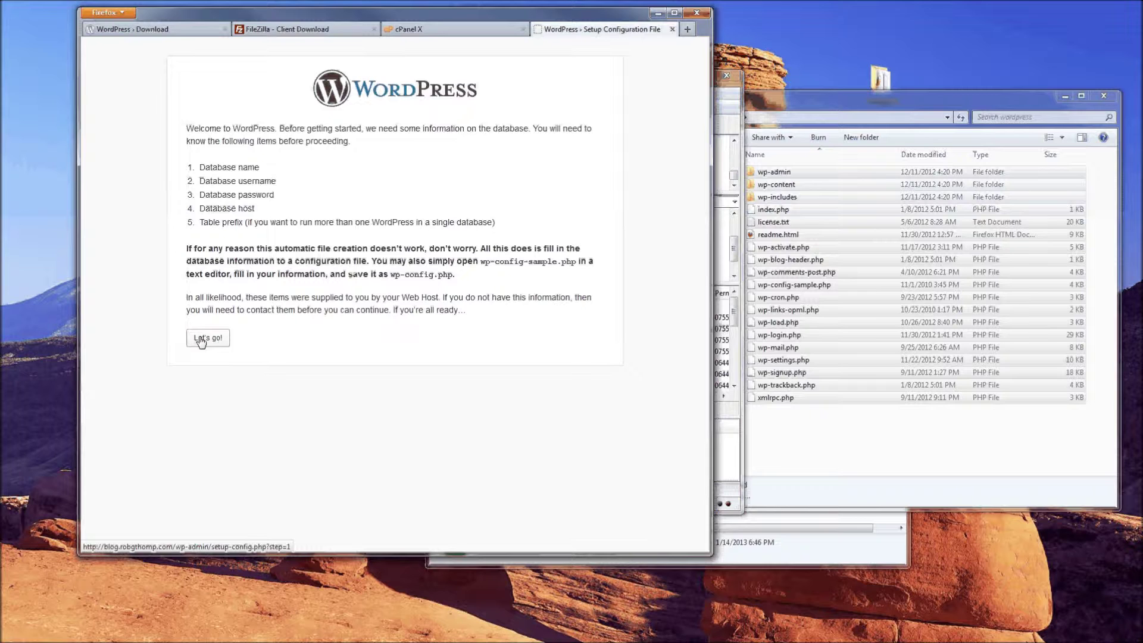
click(201, 340)
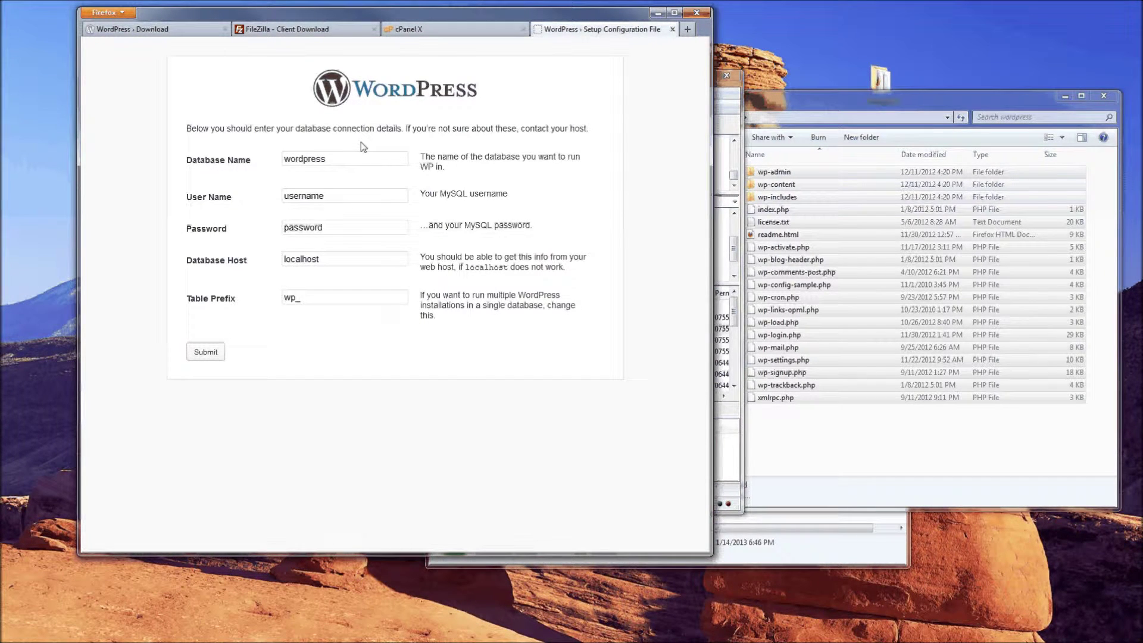
click(438, 29)
Copy the database name blogtest_wordpress from cPanel into the Database Name field
drag(281, 207, 215, 211)
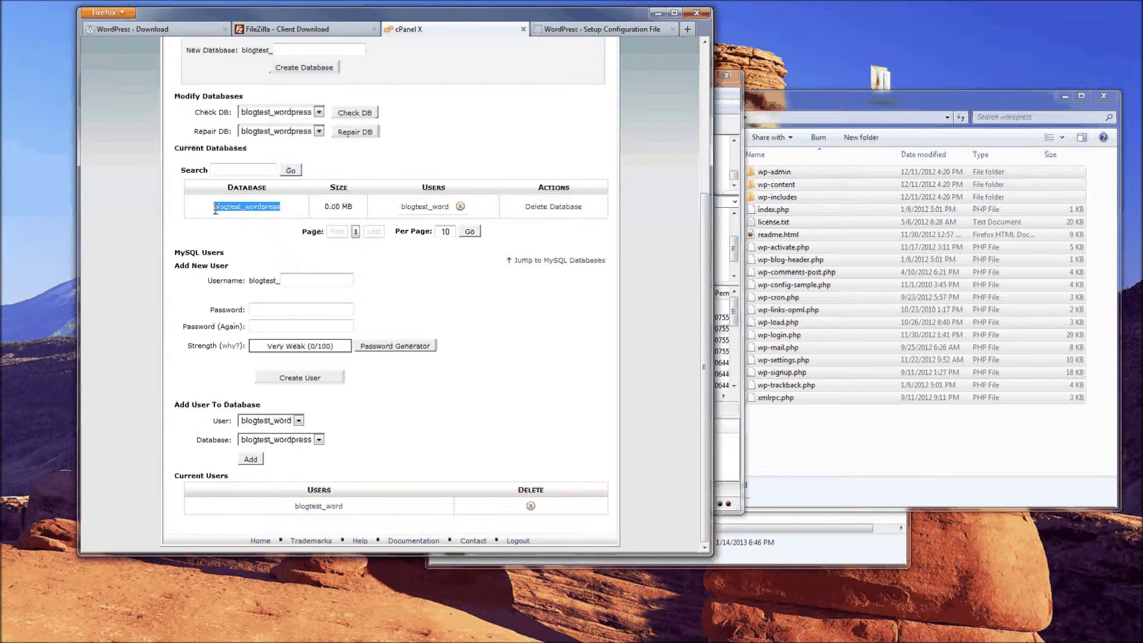
right_click(218, 209)
click(245, 219)
key(ctrl+Tab)
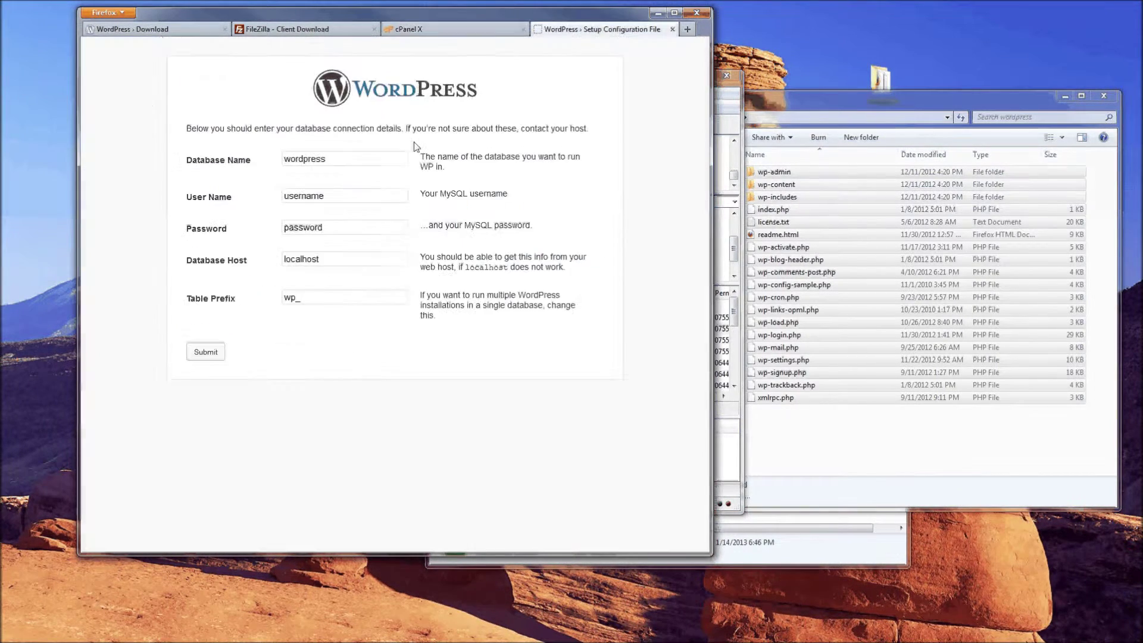
key(Tab)
key(ctrl+v)
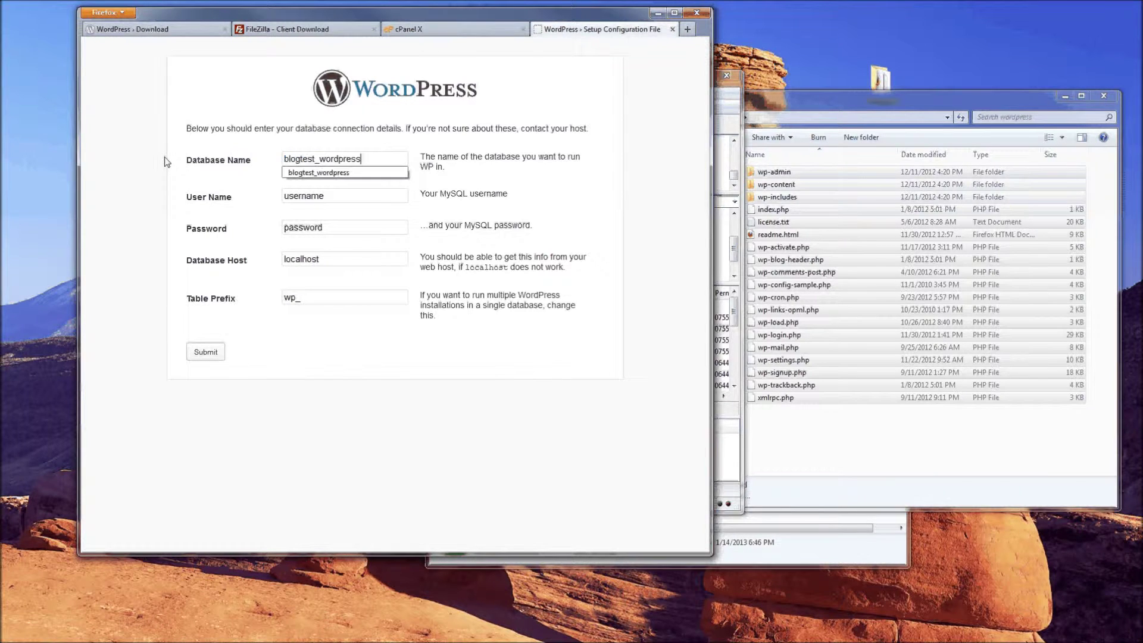
key(Tab)
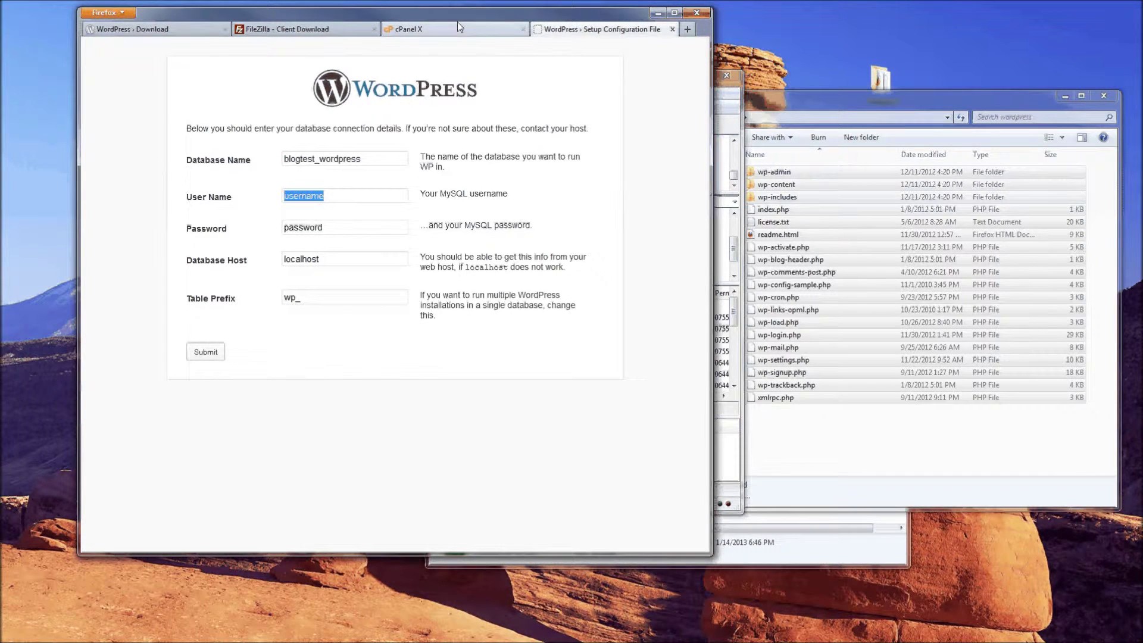
Fill in user name blogtest_word and the database password, leaving host localhost unchanged
click(457, 24)
drag(457, 206, 407, 211)
right_click(437, 209)
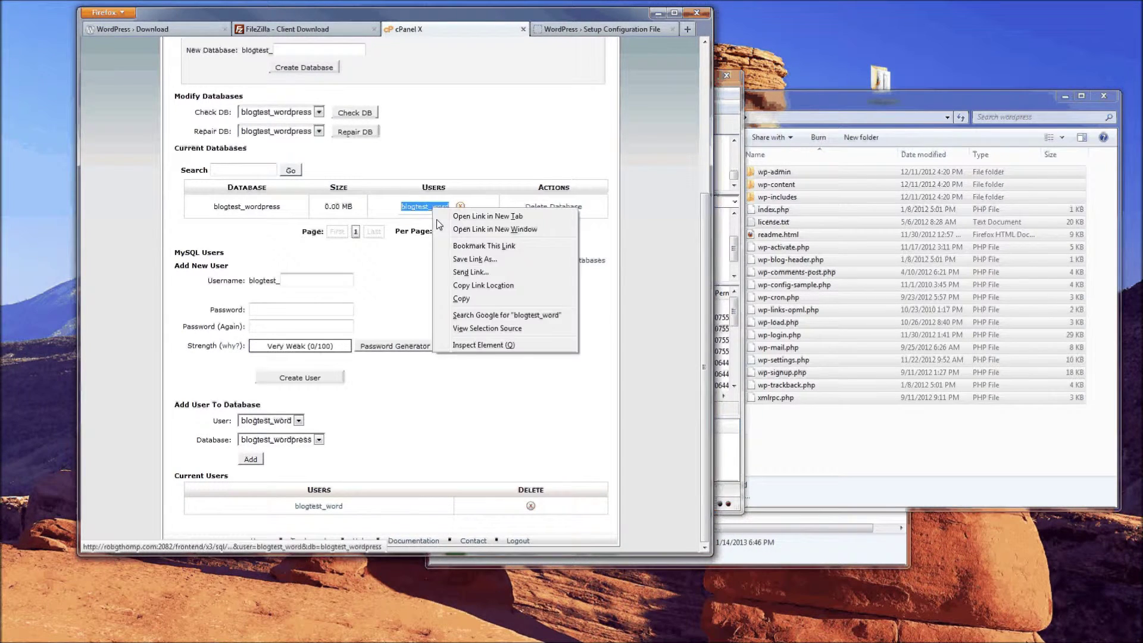
click(464, 296)
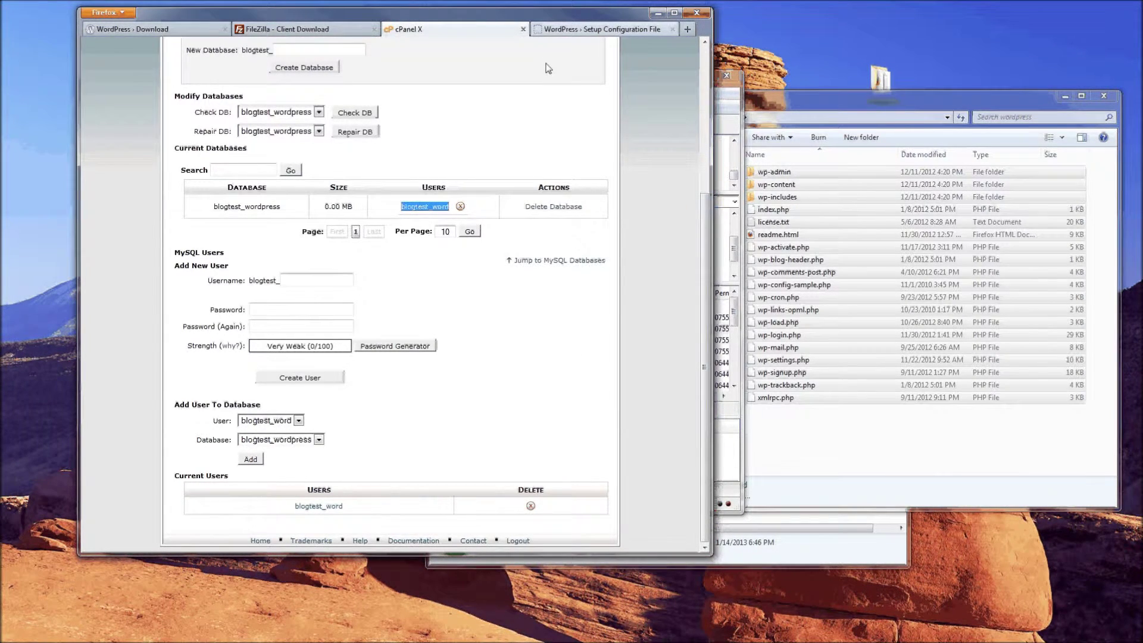
click(584, 29)
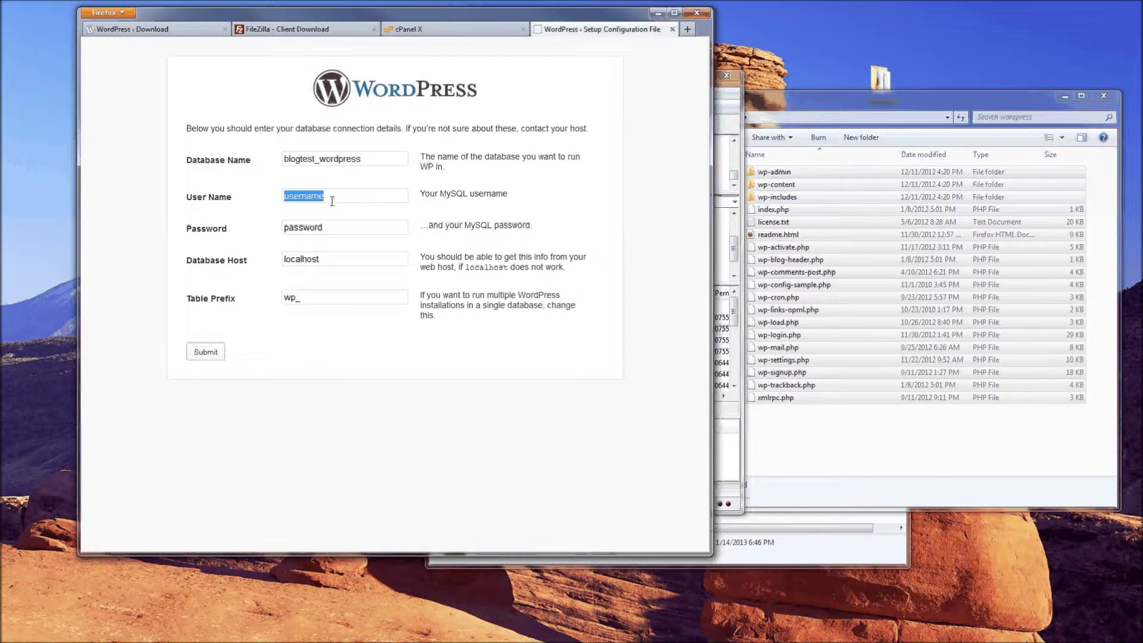
key(ctrl+v)
key(Tab)
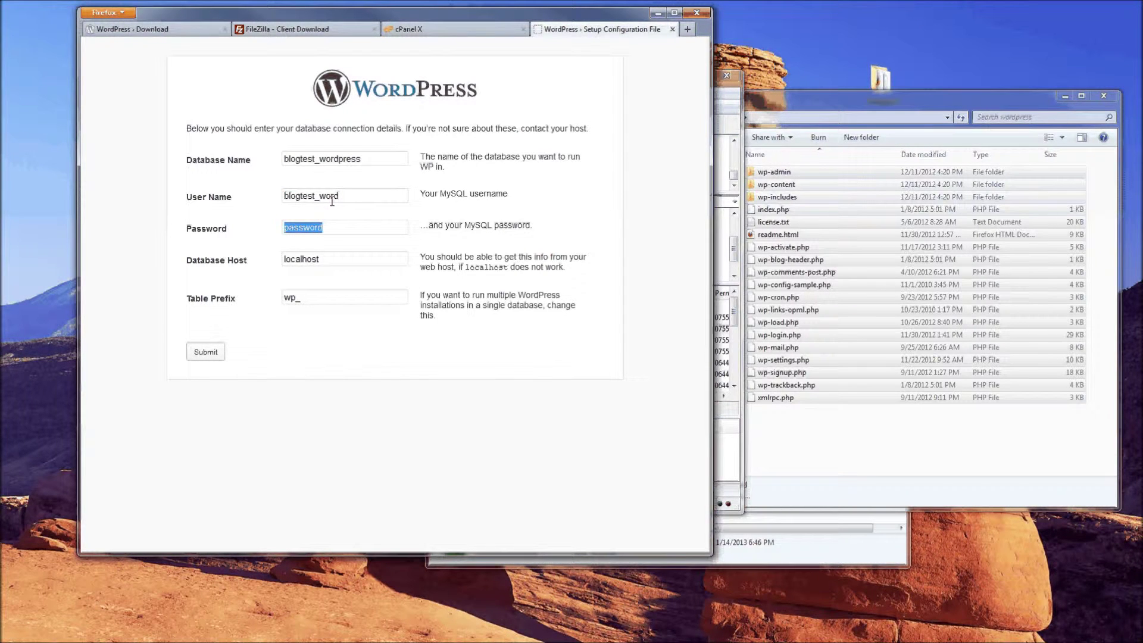
text(test123)
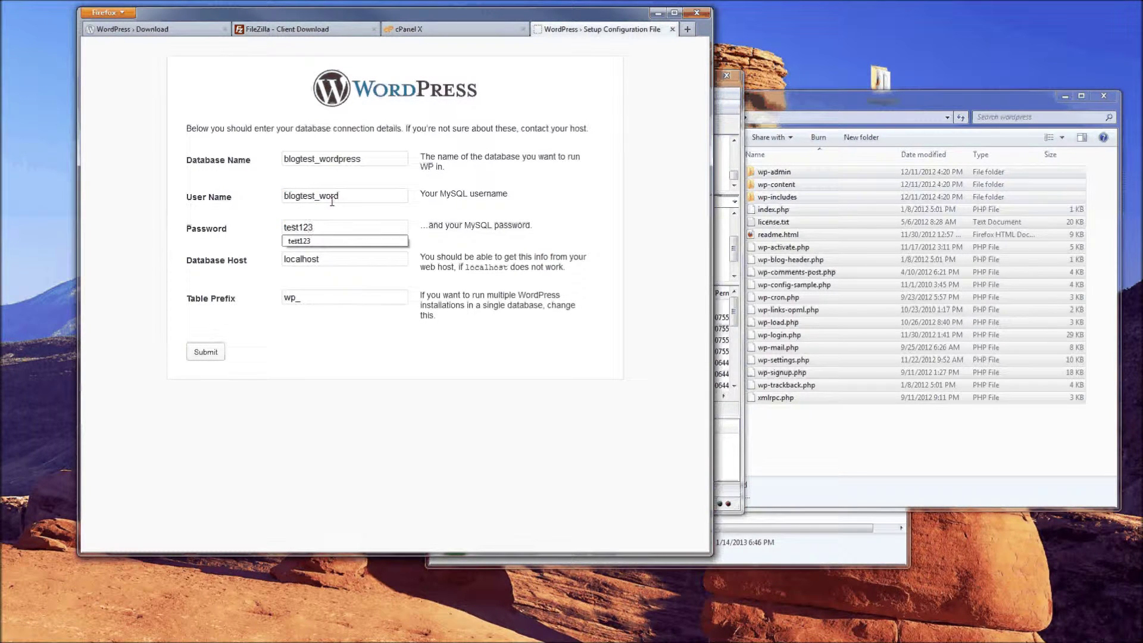
key(Tab)
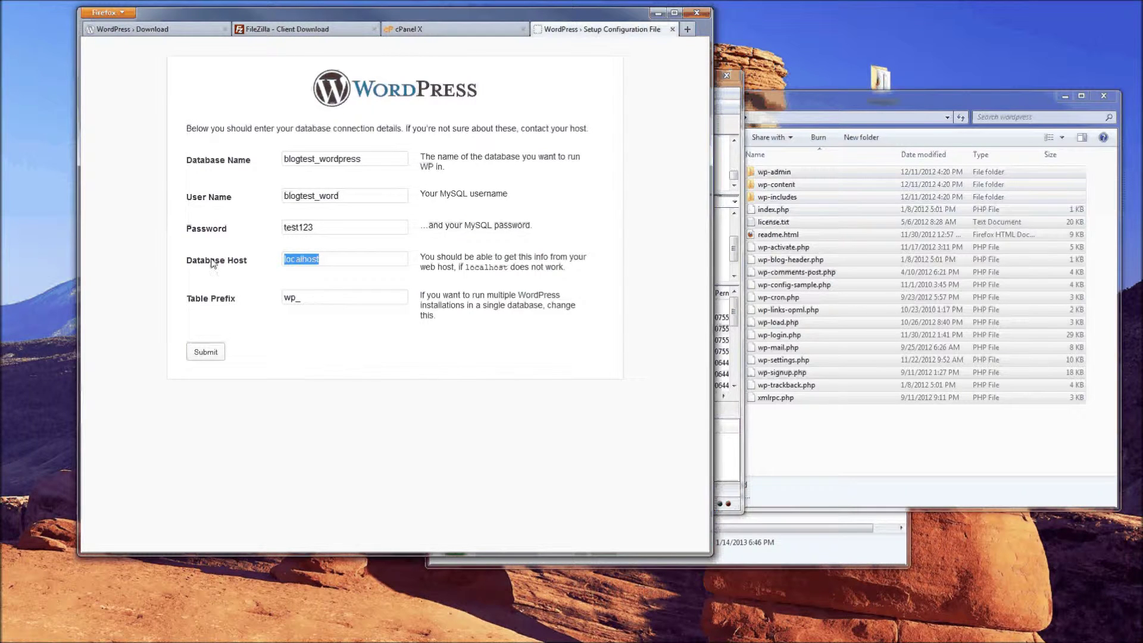
double_click(213, 263)
drag(232, 263, 291, 265)
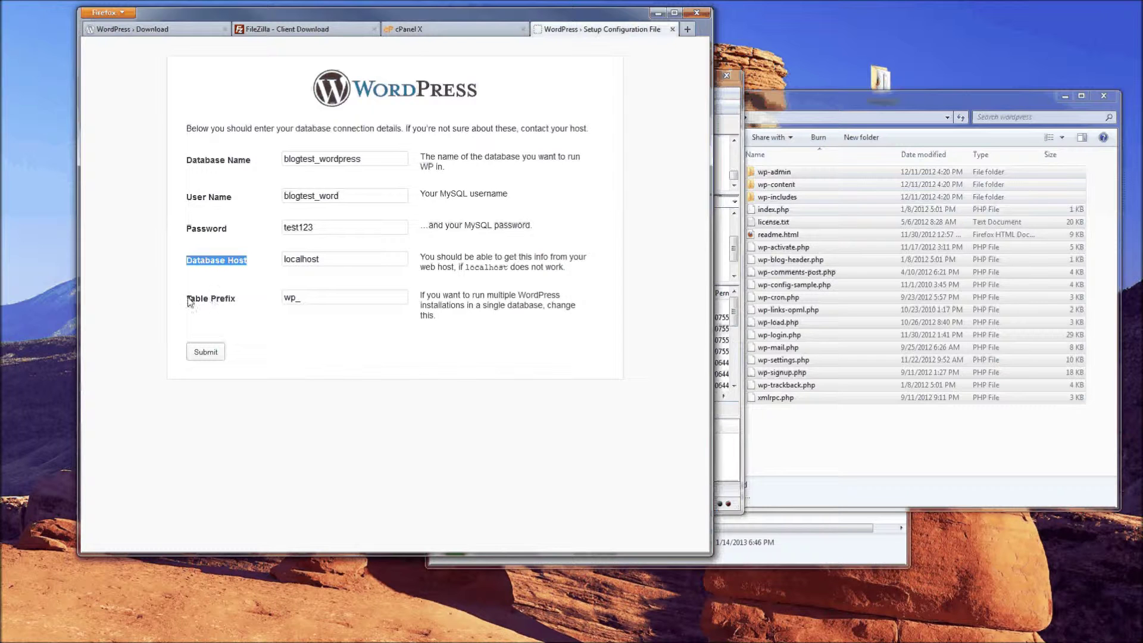
drag(187, 298, 238, 300)
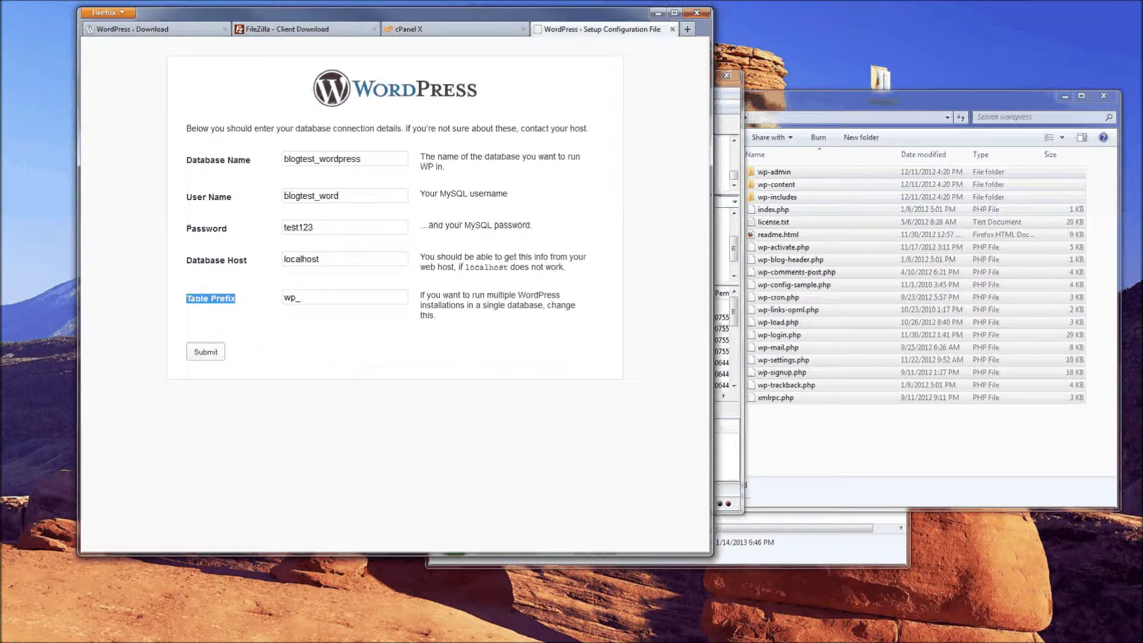
click(276, 357)
Submit the database details and run the WordPress install from the confirmation page
click(206, 352)
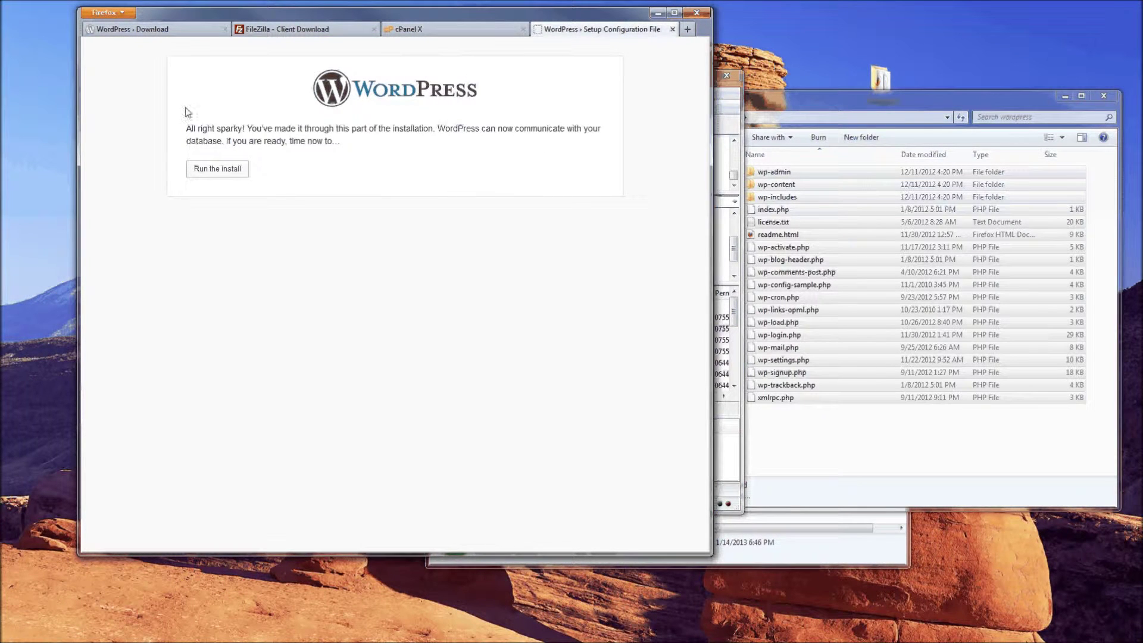
drag(186, 130, 430, 127)
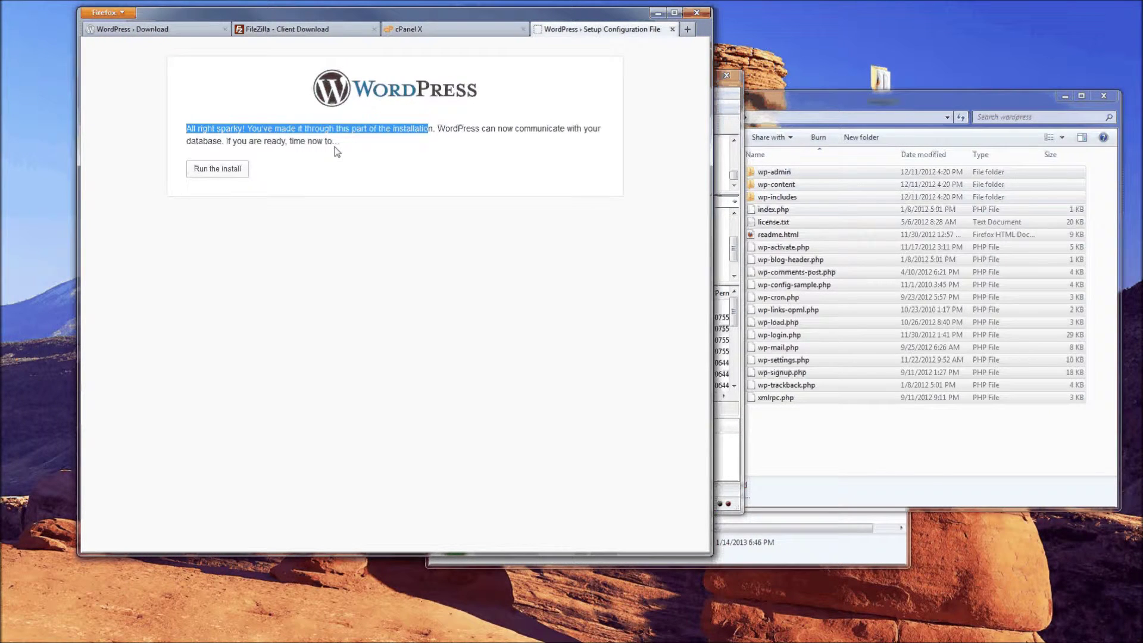
click(203, 172)
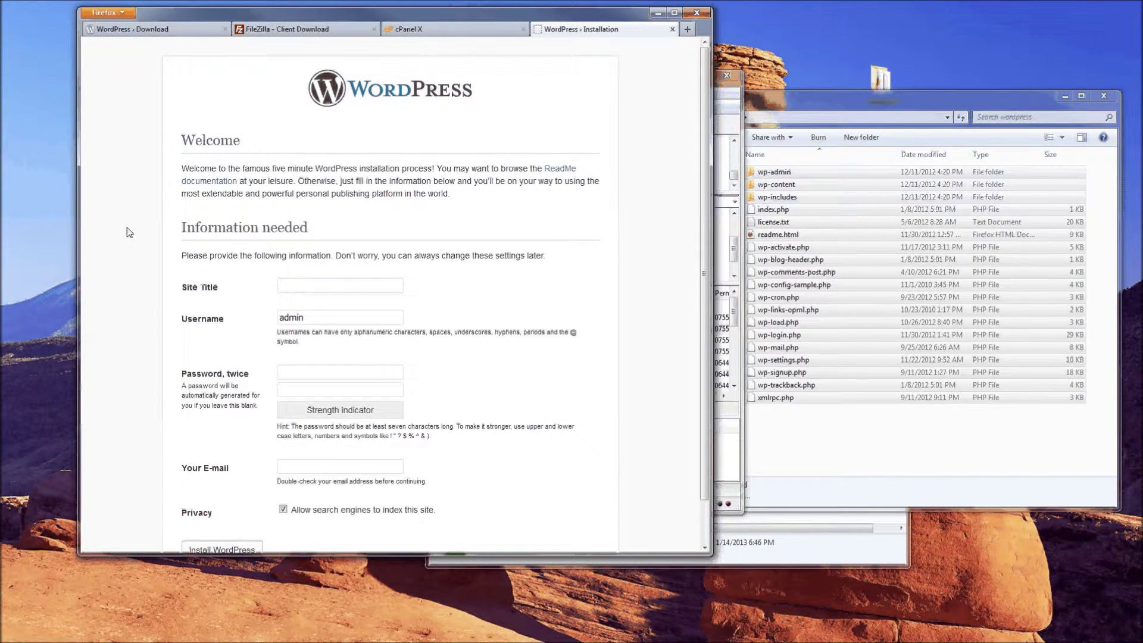
Enter 'Site Title' as the site title and the admin password in both password fields
scroll(123, 211, down, 1)
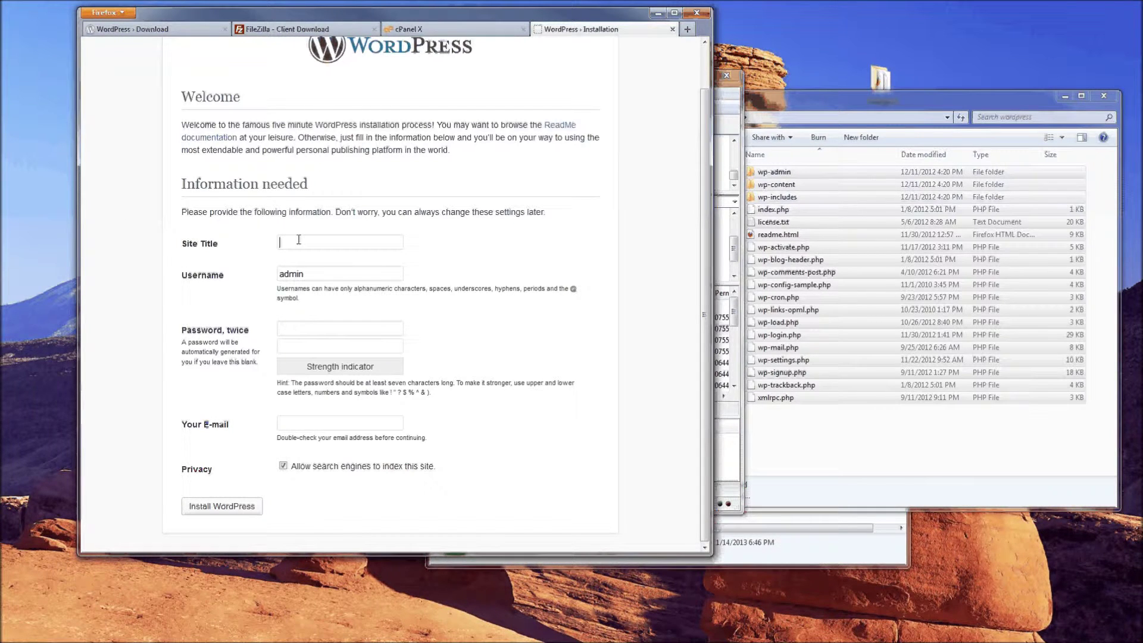
text(Si)
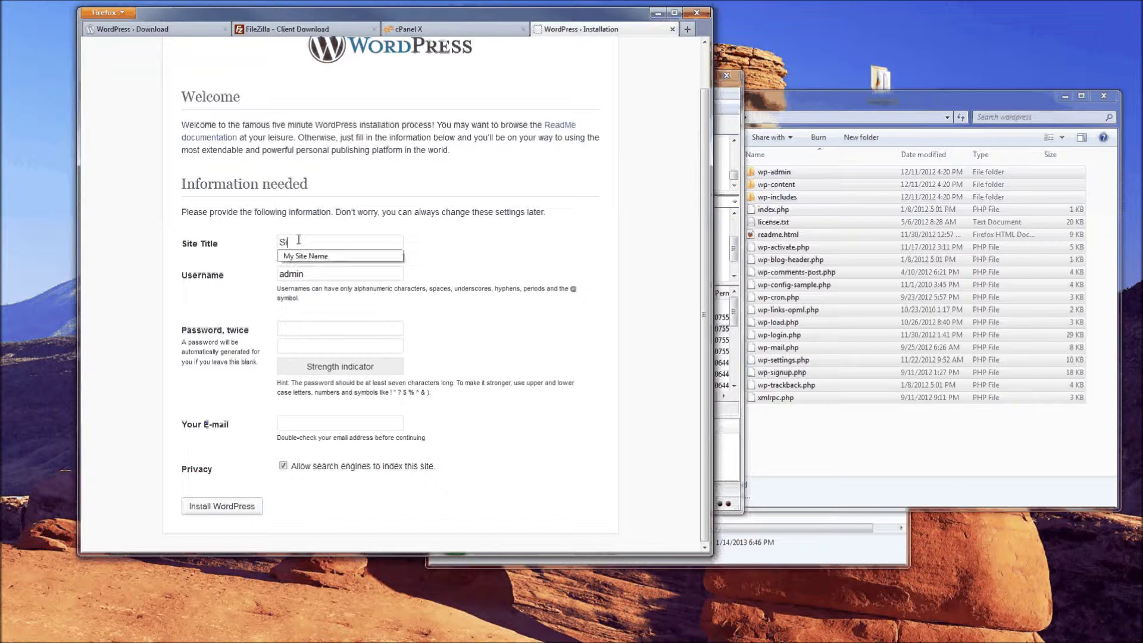
text(te Title)
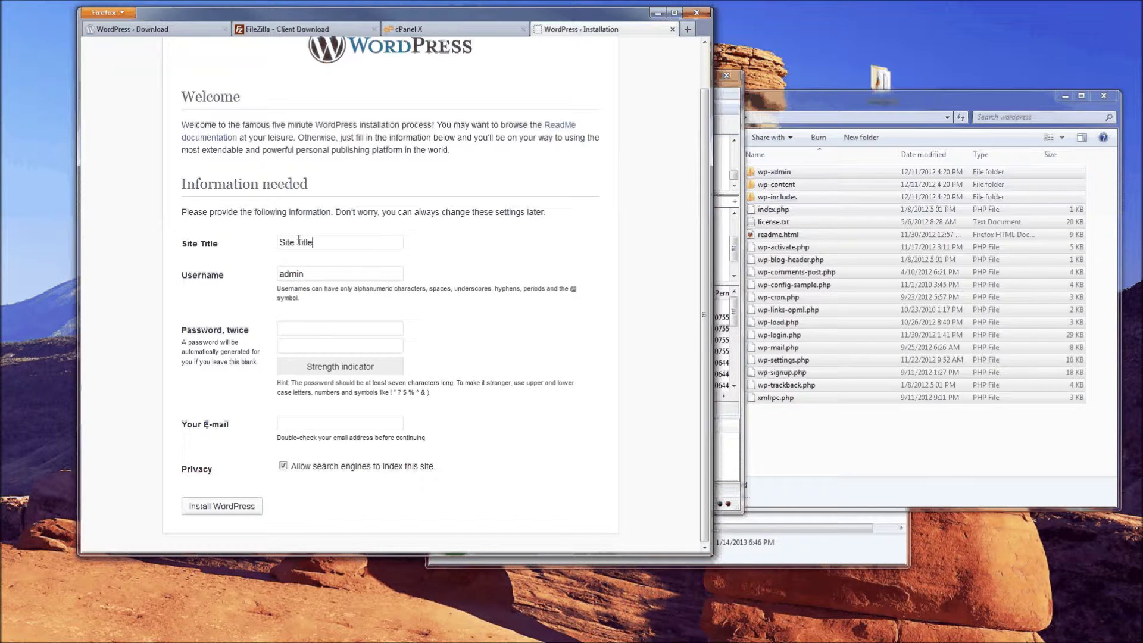
key(Tab)
click(313, 325)
text(••)
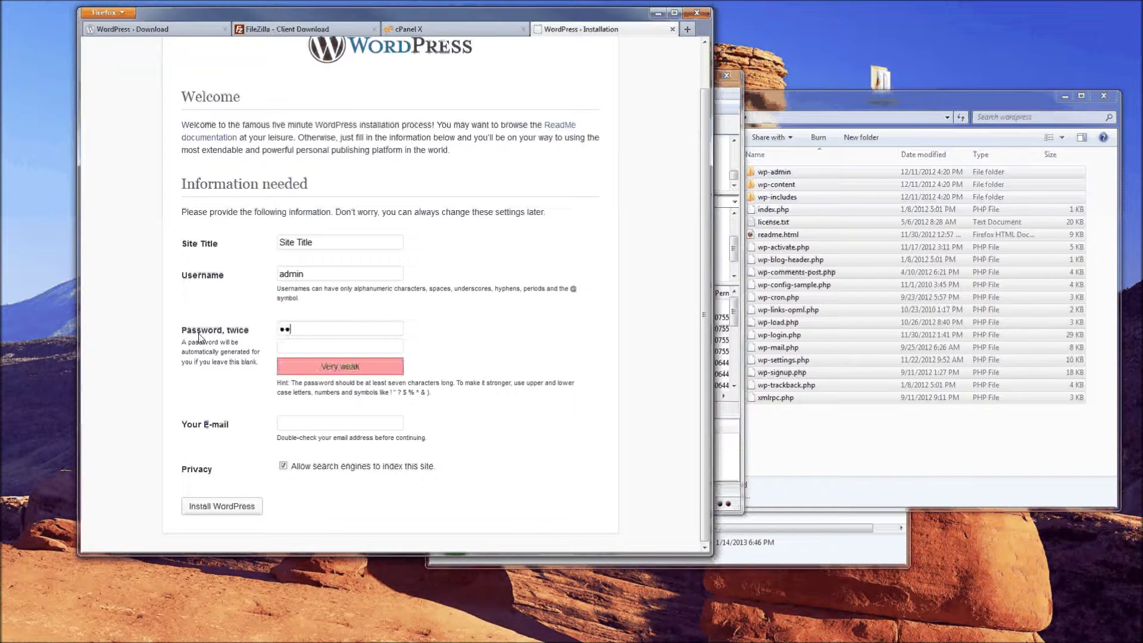
text(•••••)
key(Tab)
text(•••••••)
key(Tab)
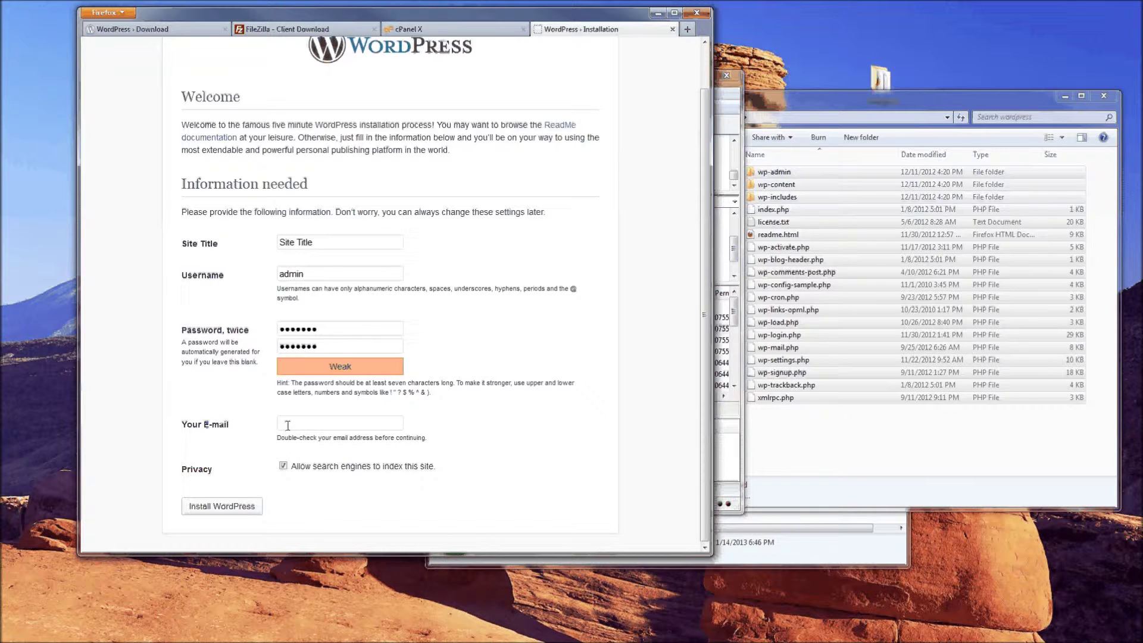
Fill in the admin e-mail address using the browser's autocomplete suggestion
triple_click(197, 428)
click(279, 423)
text(te)
click(299, 437)
drag(176, 469, 252, 473)
click(132, 412)
Install WordPress, dismiss the save-password prompt, and go to the login page
click(213, 513)
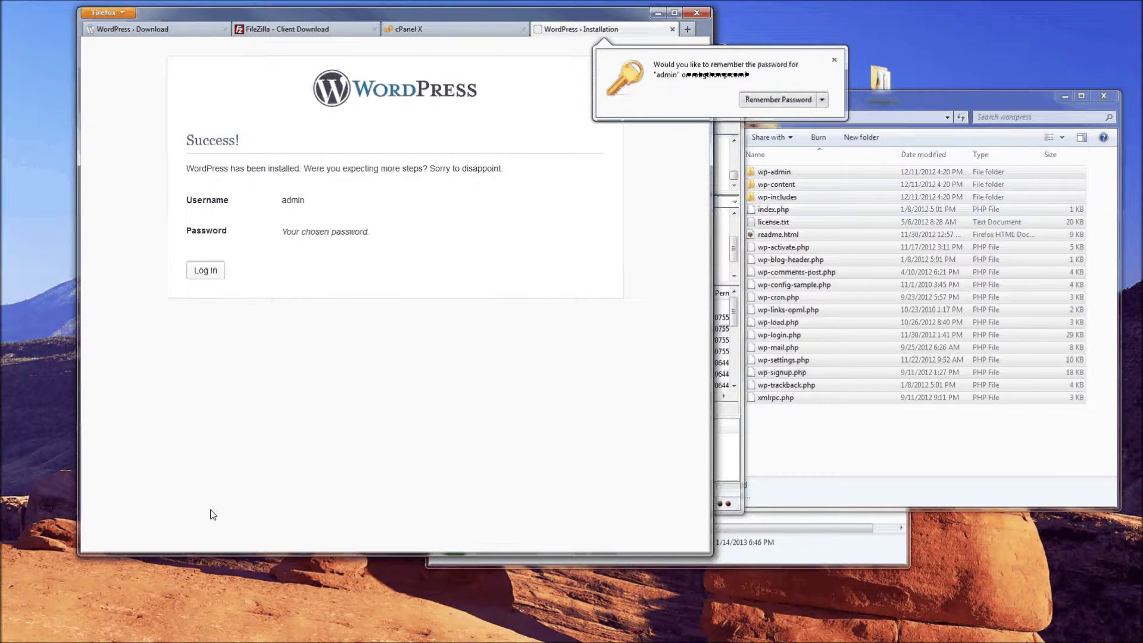
click(810, 98)
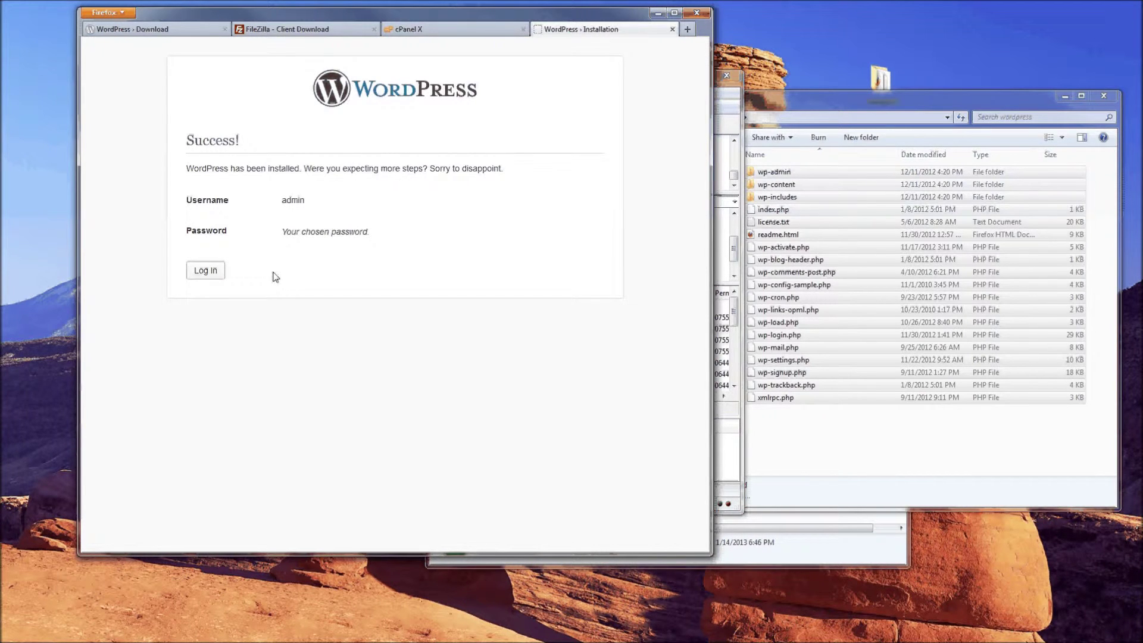
click(201, 272)
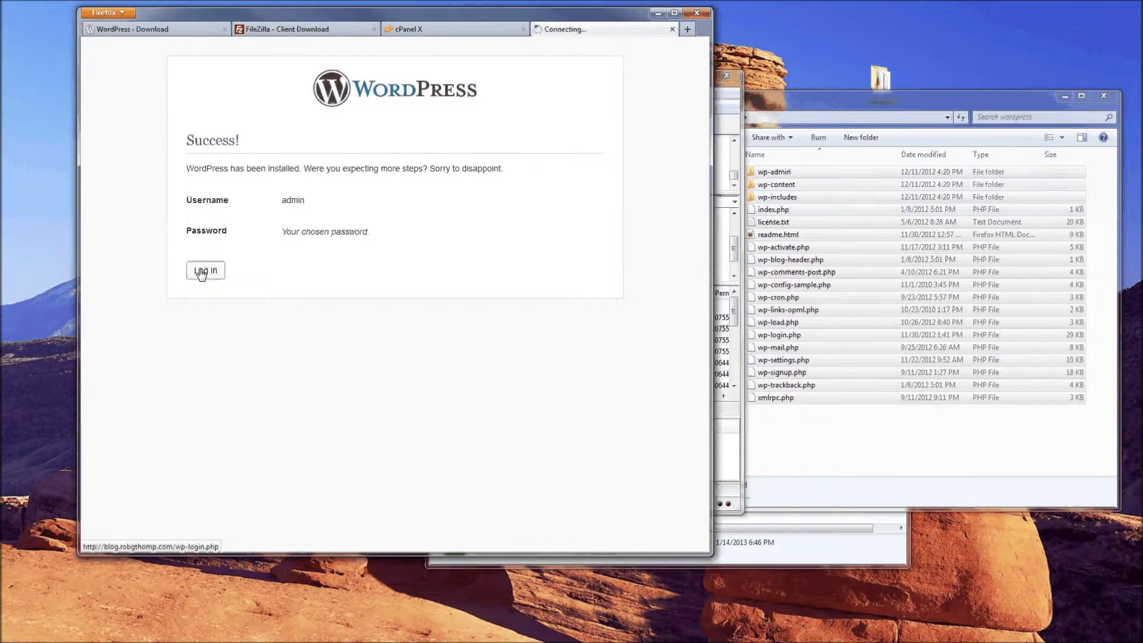
Log in as admin, re-entering the password after the incorrect-password error
text(admi)
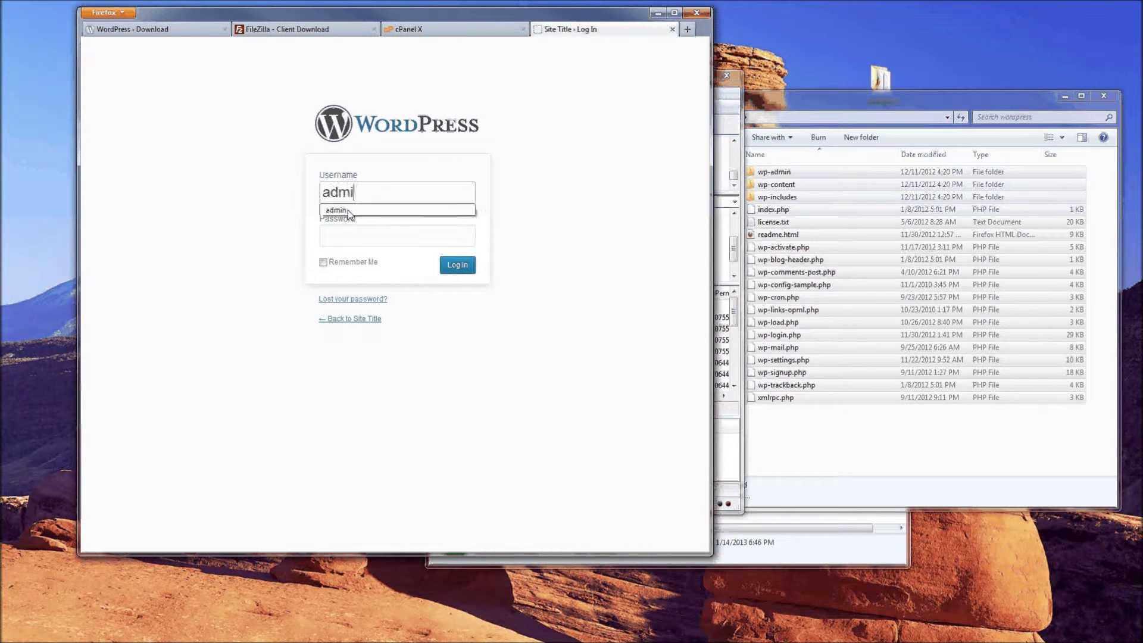
text(n)
key(Tab)
text(•••••••)
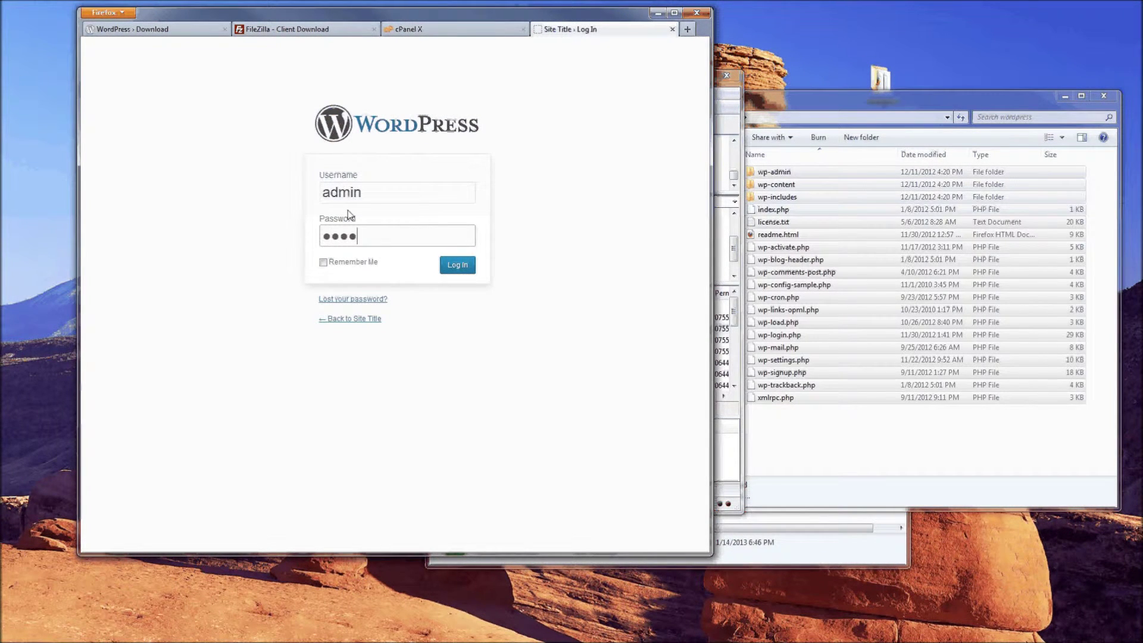
key(Return)
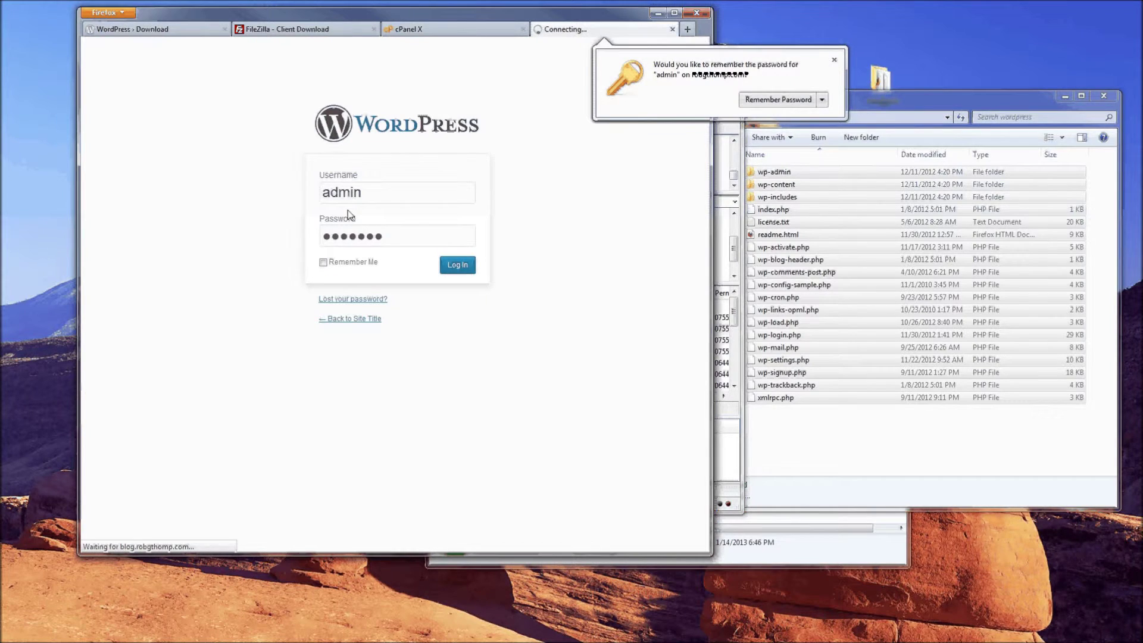
click(834, 59)
text(•••••••)
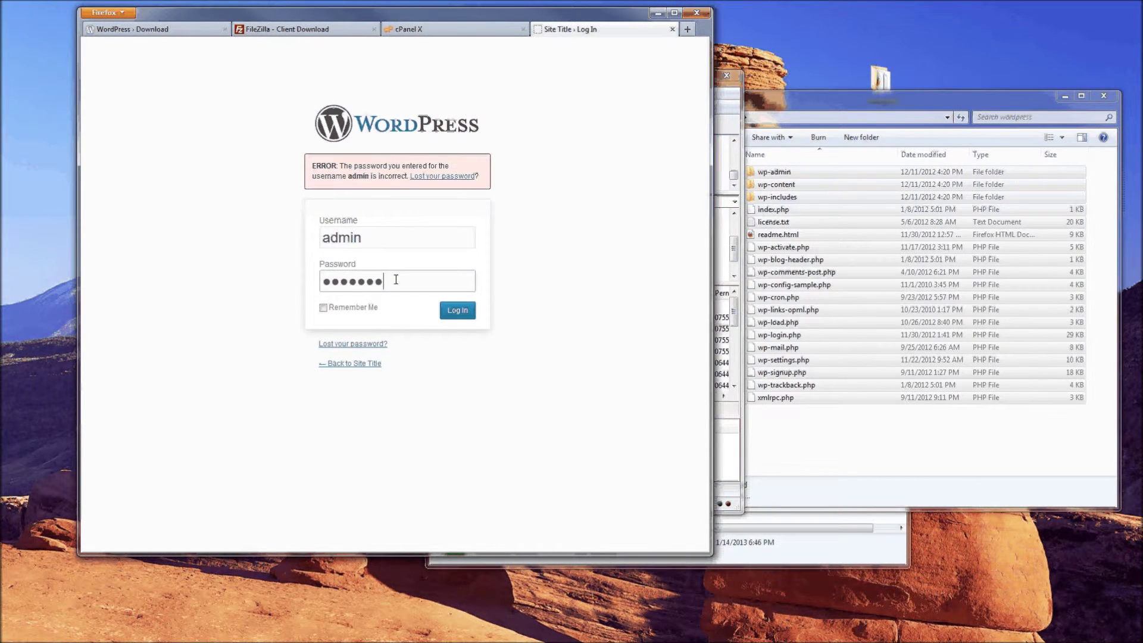
key(Return)
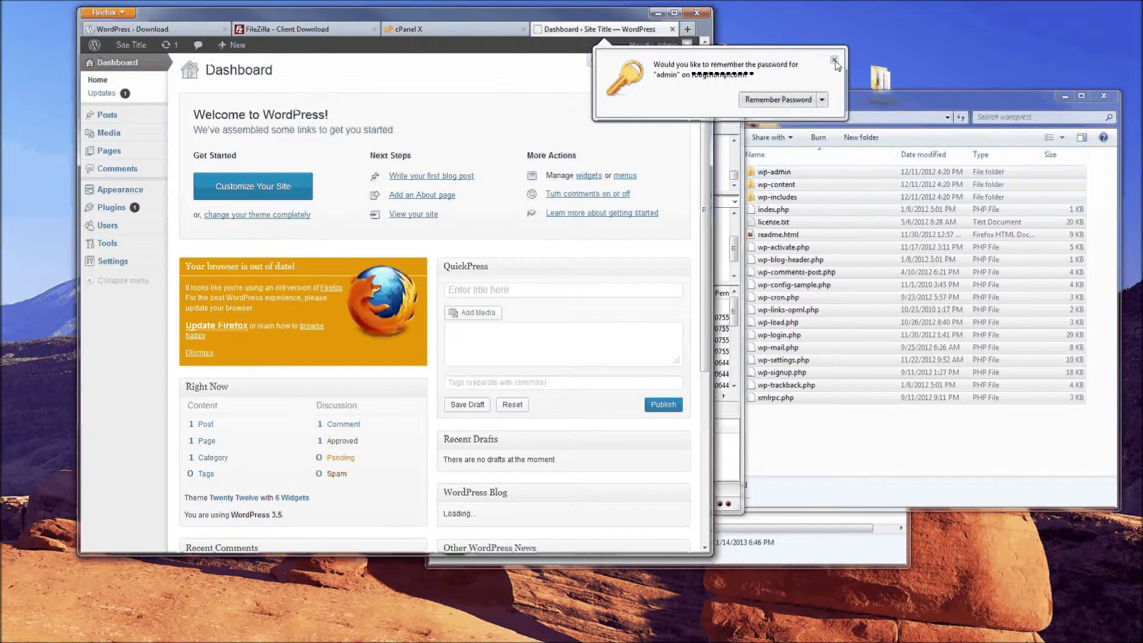
Dismiss the save-password prompt and open Dashboard > Updates, showing Akismet 2.5.6 to 2.5.7
click(834, 61)
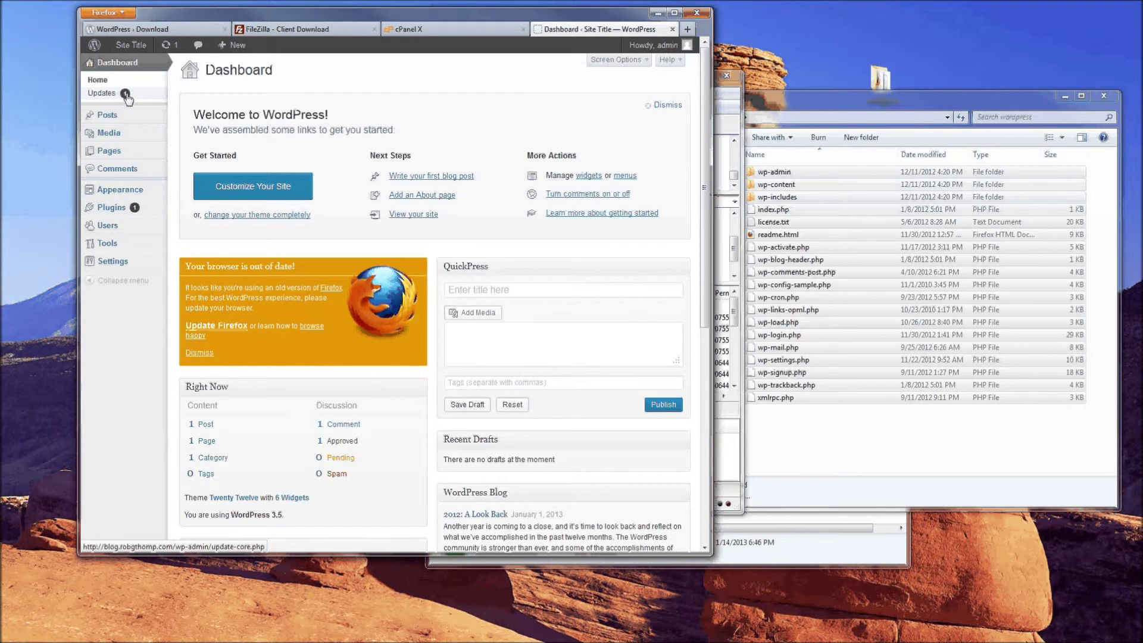
click(103, 97)
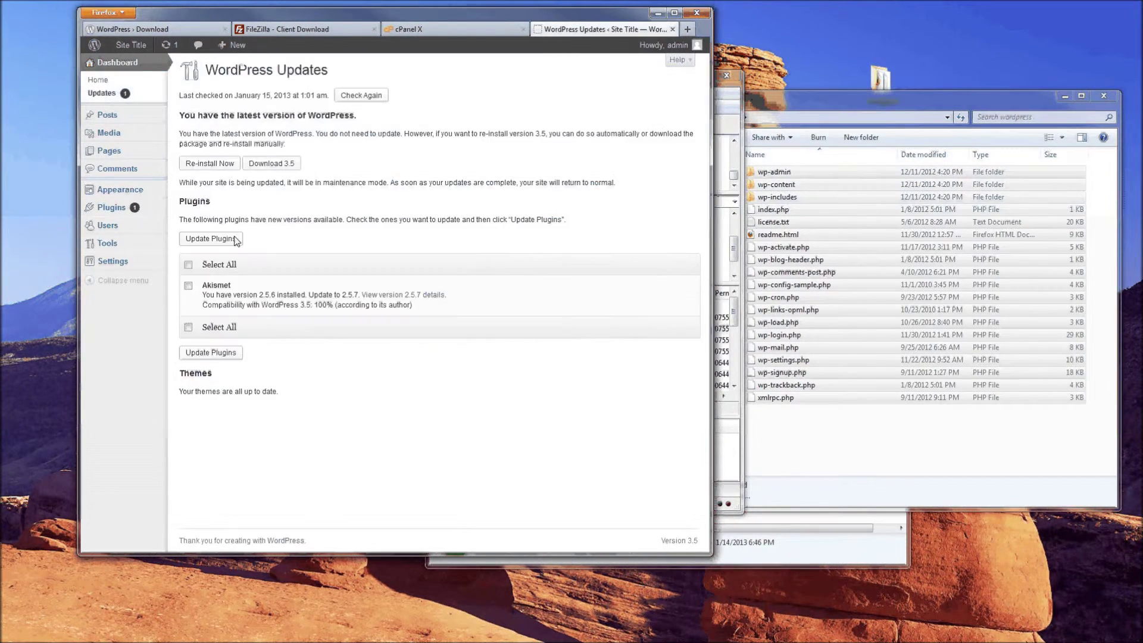
Select Akismet, update it to 2.5.7 with Update Plugins, then return to the Dashboard
click(188, 287)
click(215, 353)
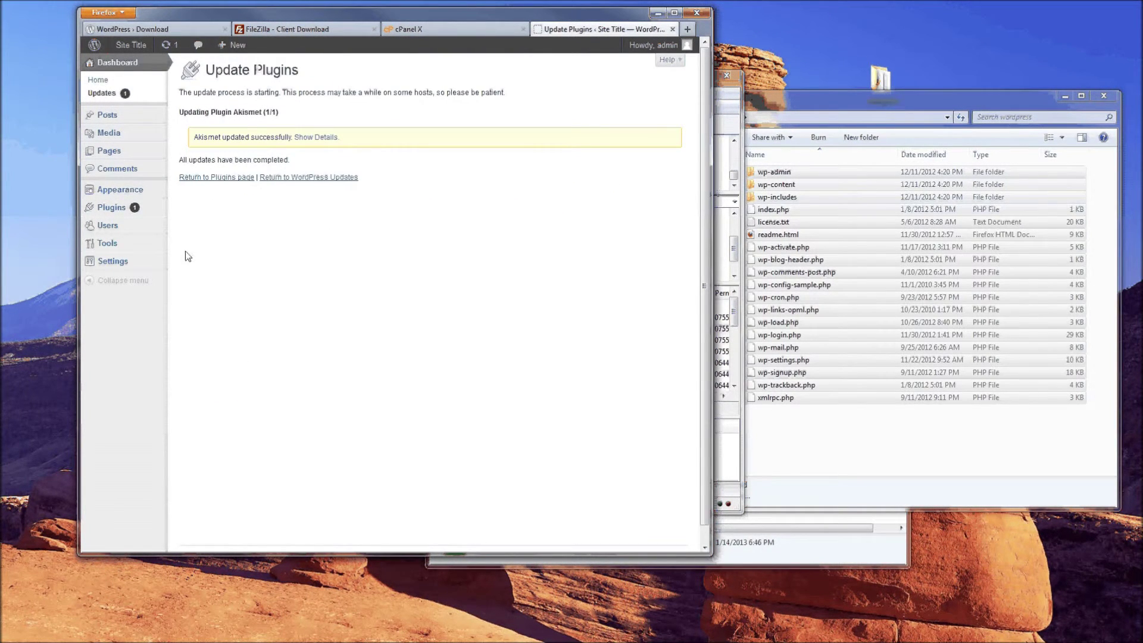
click(114, 67)
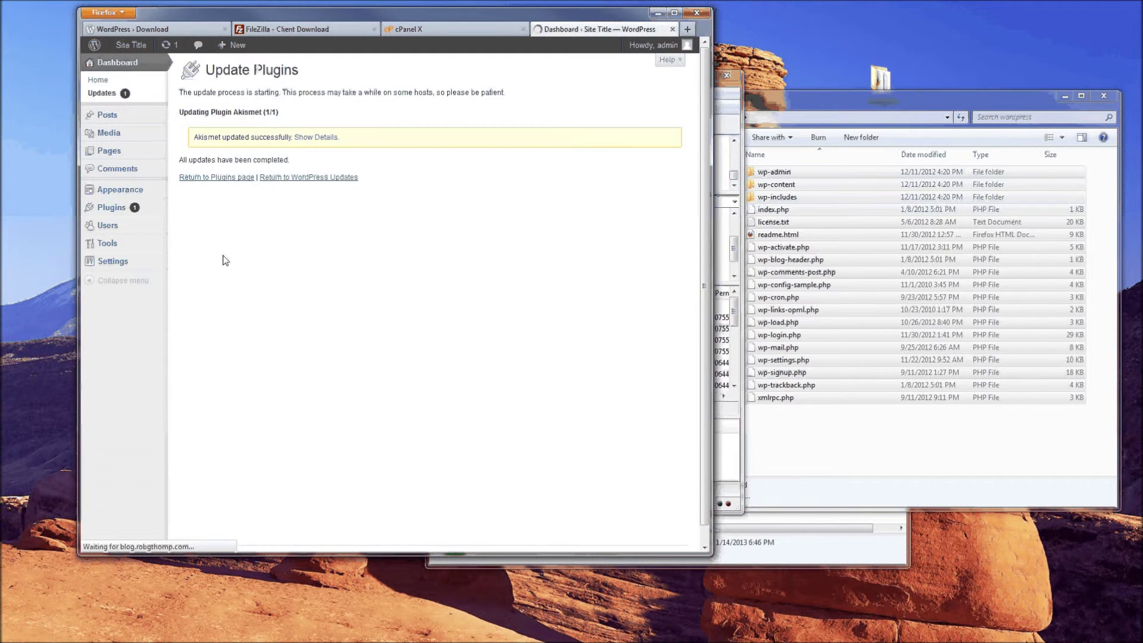